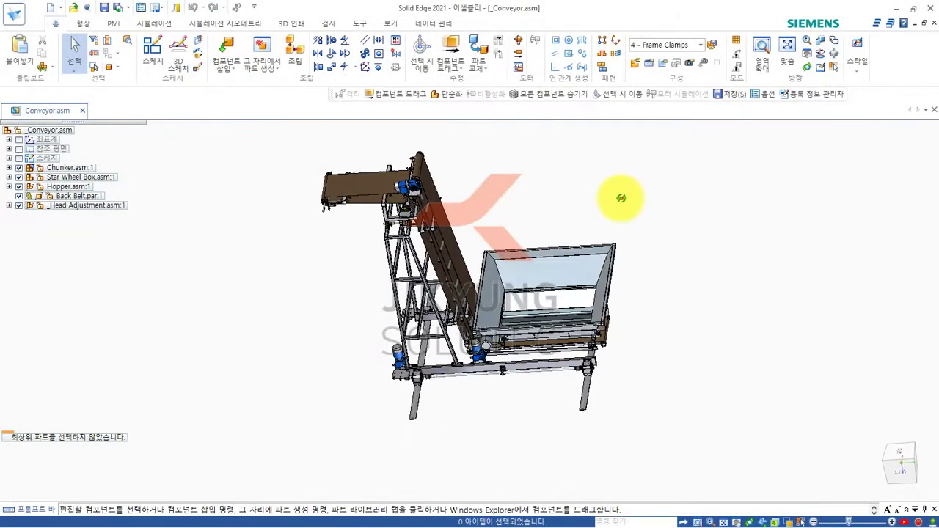
Step: Apply the 2 - Box Gears display configuration, followed by the 3 - Conveyor Belt configuration
left_click(699, 44)
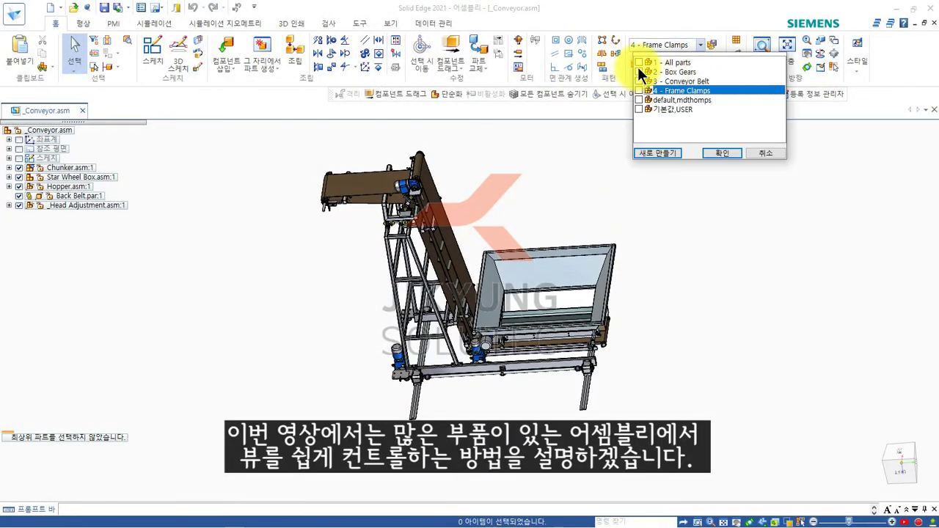
left_click(640, 73)
left_click(708, 151)
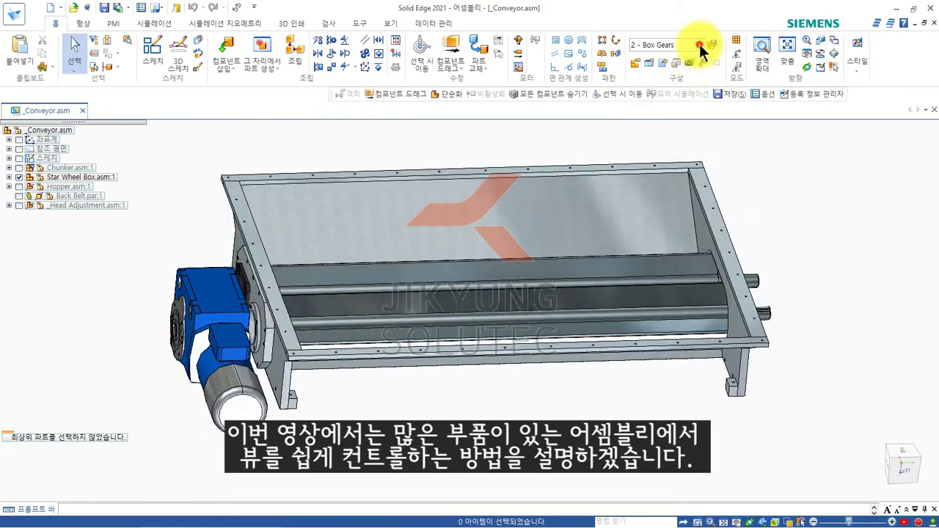
left_click(699, 44)
left_click(642, 81)
left_click(722, 153)
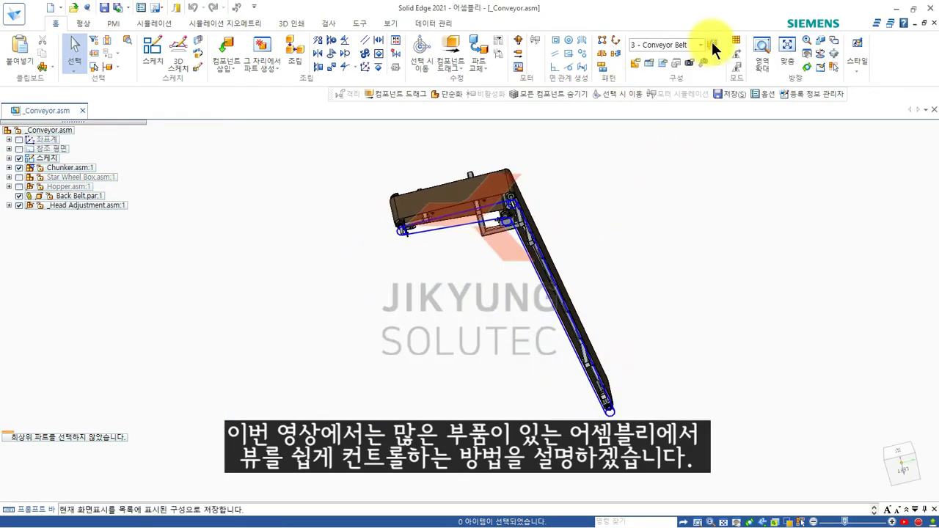
Step: Switch the assembly to the 4 - Frame Clamps display configuration
left_click(700, 46)
left_click(643, 90)
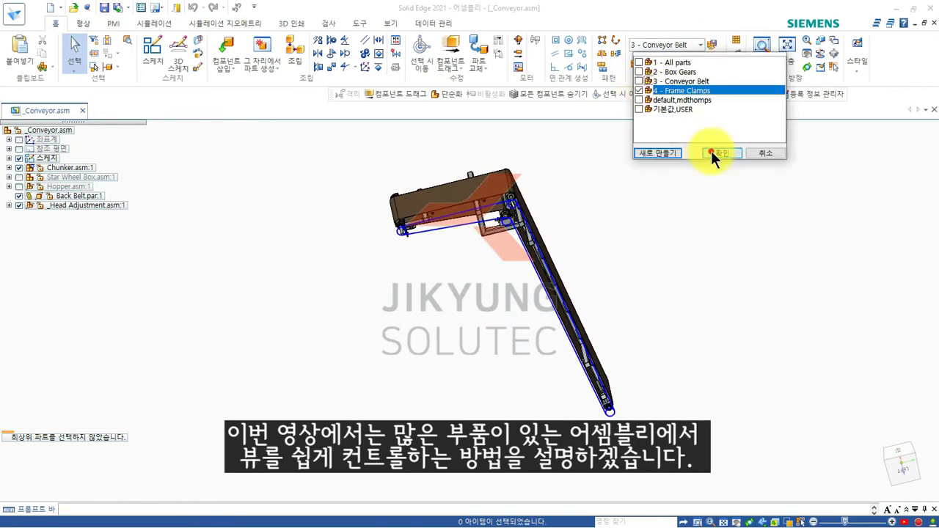
left_click(715, 152)
mouse_move(680, 230)
middle_mouse_down()
mouse_move(663, 230)
mouse_move(585, 295)
mouse_move(593, 274)
mouse_move(725, 228)
mouse_move(727, 215)
mouse_move(667, 218)
middle_mouse_up()
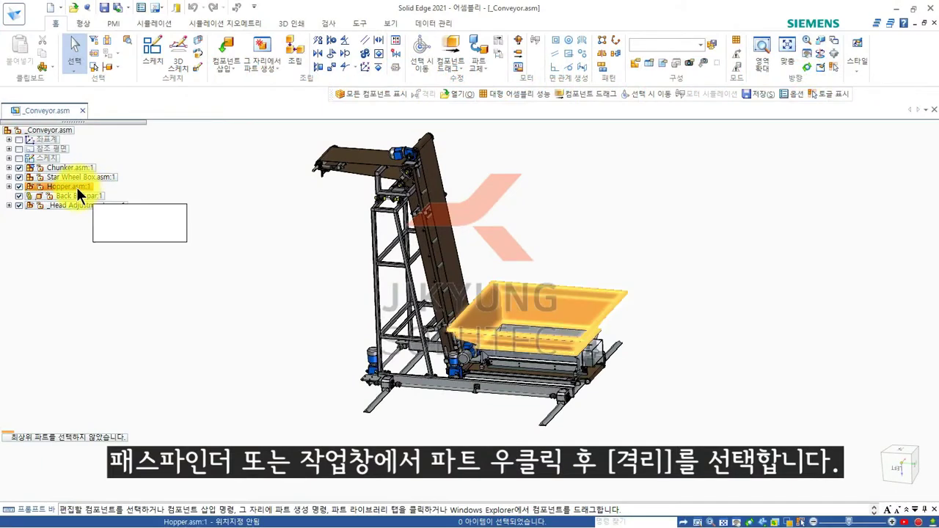
Step: Isolate the Hopper.asm subassembly, inspect it, and restore the components hidden by the isolation
left_click(77, 187)
right_click(76, 188)
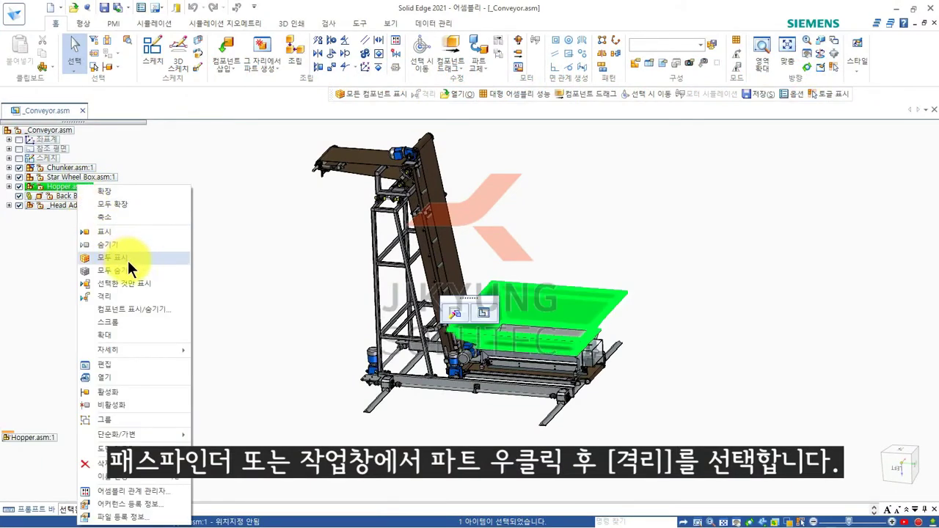
left_click(156, 297)
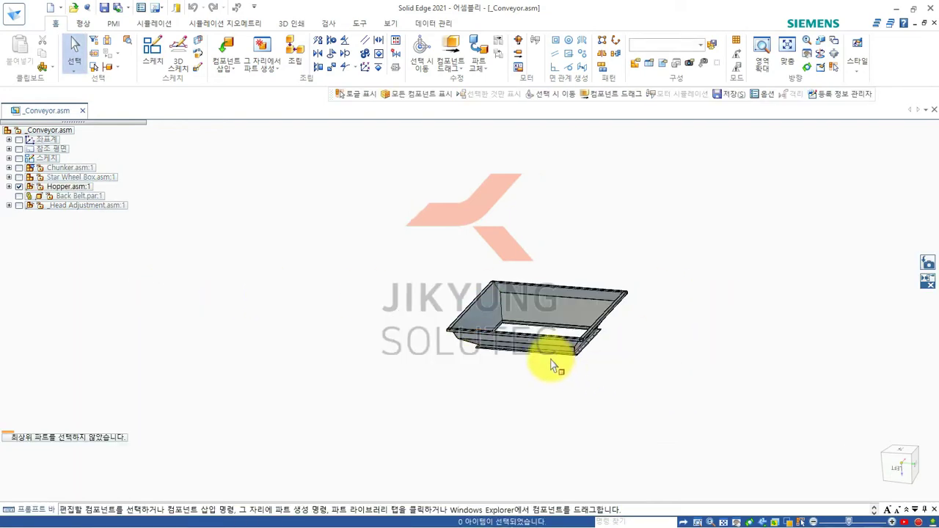
scroll(551, 365, "up", 4)
middle_click_drag(553, 364, 610, 395)
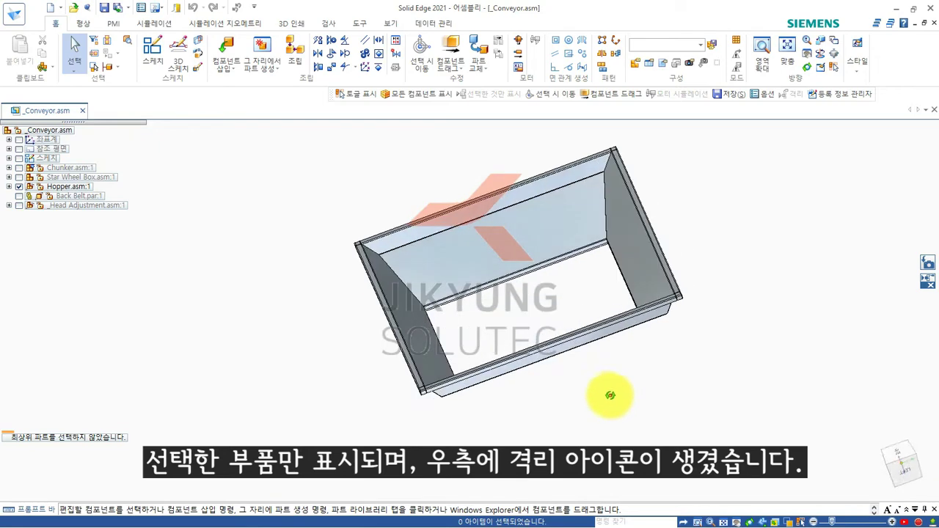
left_click(928, 266)
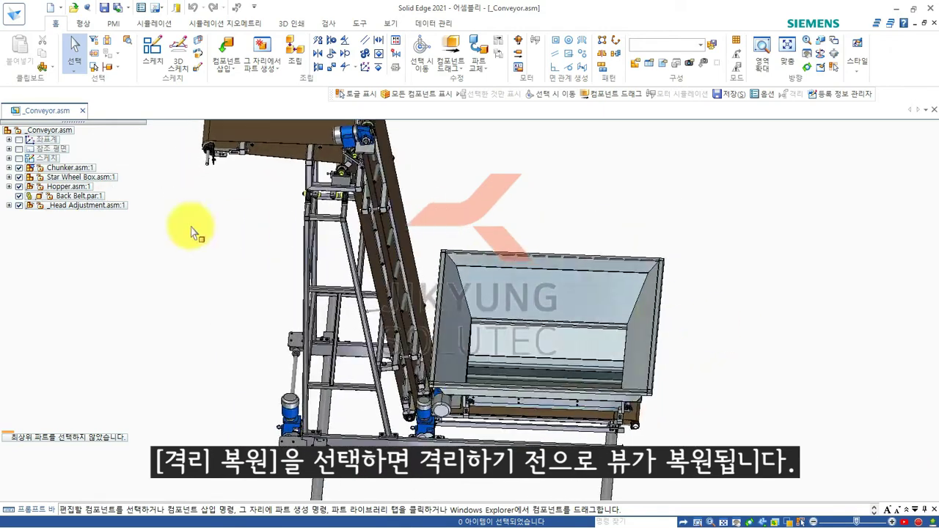
Step: Isolate Back Belt.par and close the isolation without restoring the hidden components
right_click(77, 194)
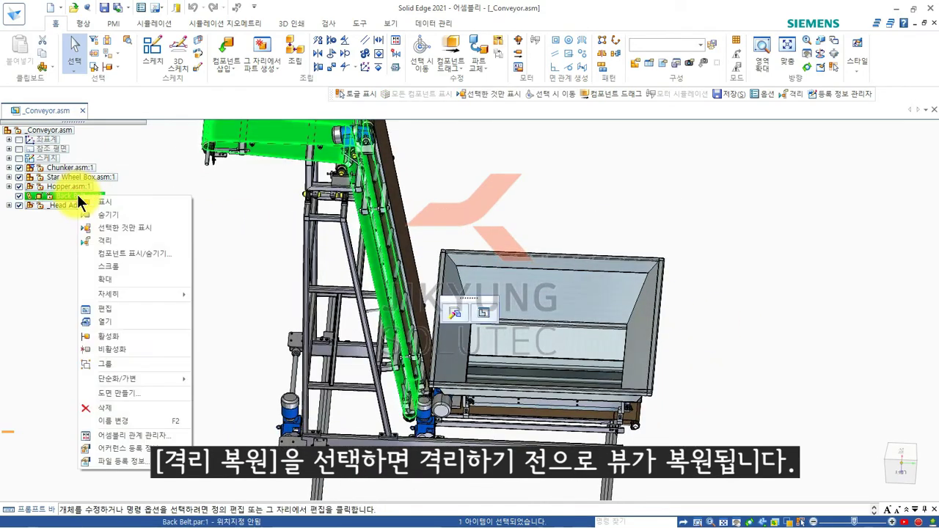
left_click(139, 241)
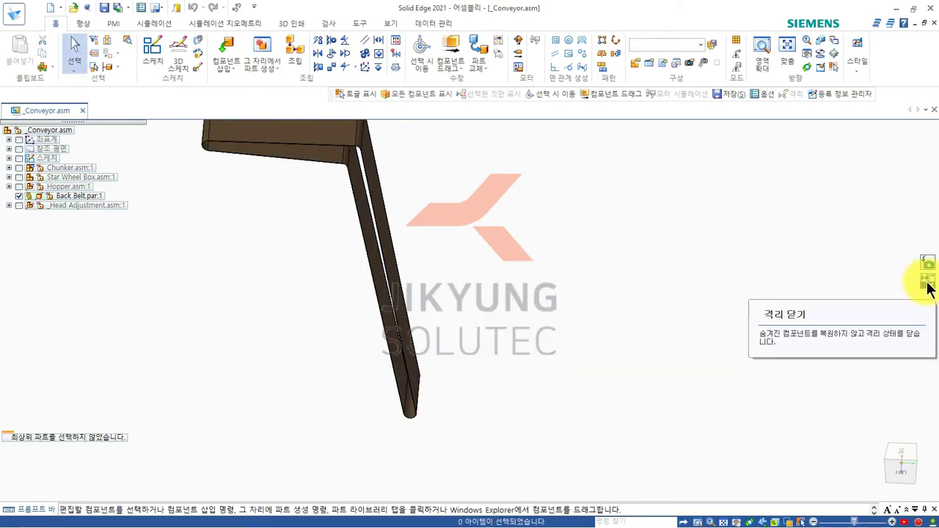
left_click(928, 280)
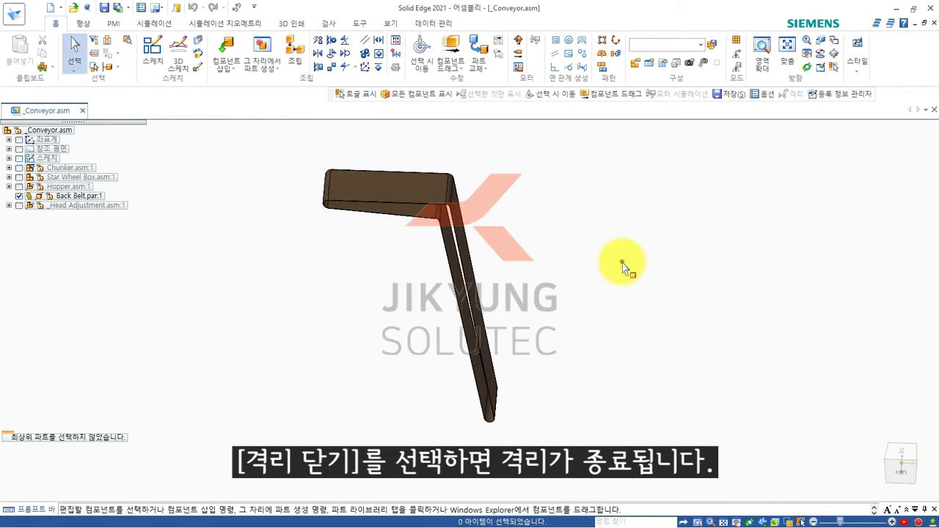
Step: Use Toggle Display to show hidden hopper plates and Chunker frame members, and end the toggle mode
left_click(836, 66)
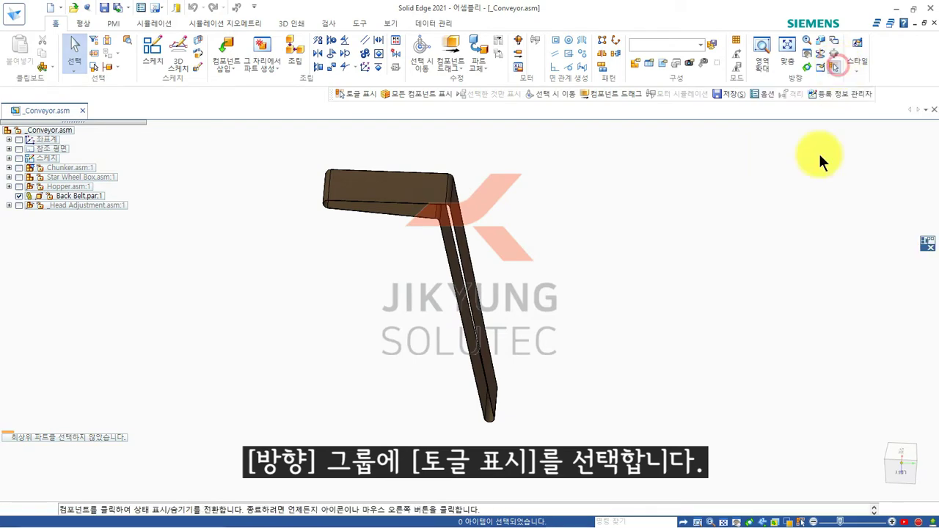
middle_click_drag(687, 200, 645, 291)
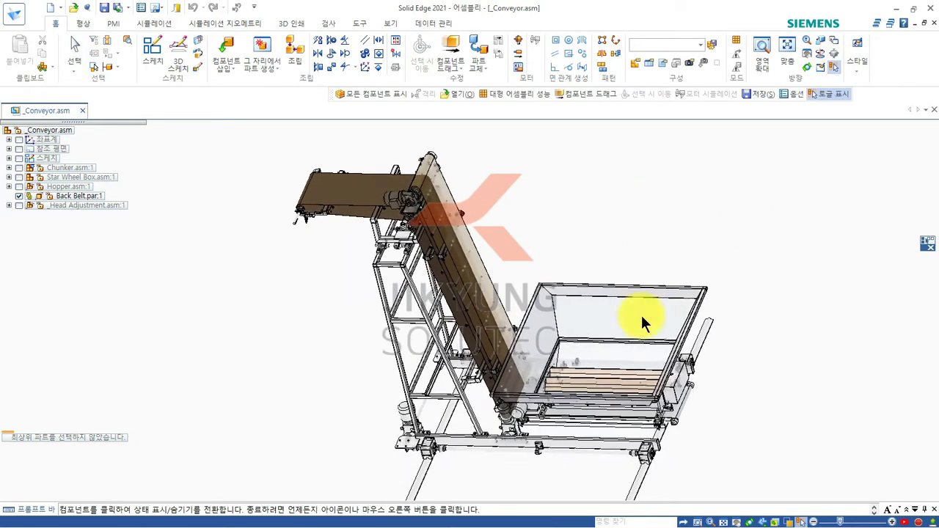
left_click(632, 322)
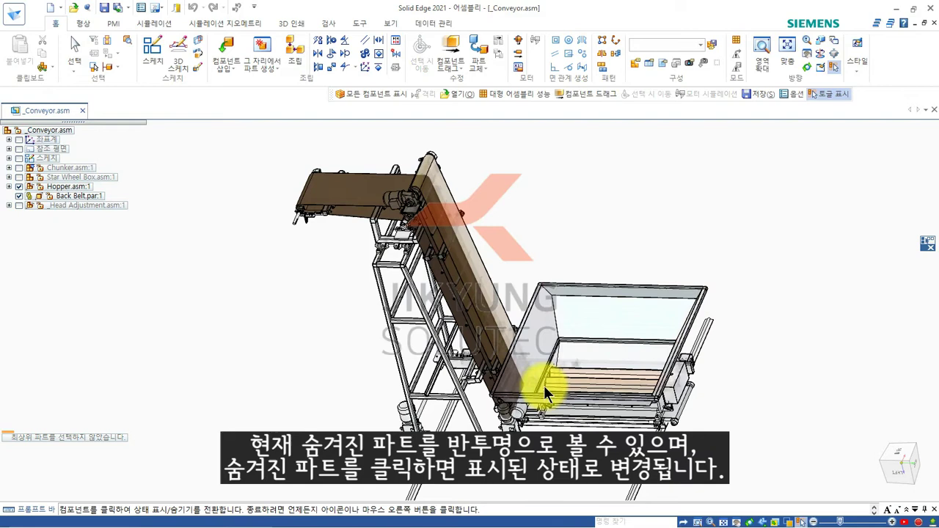
left_click(429, 413)
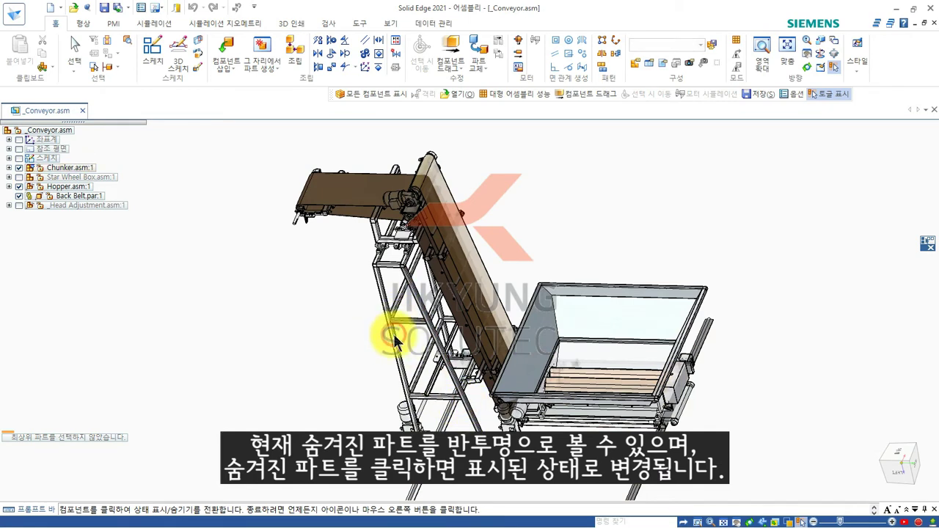
left_click(929, 246)
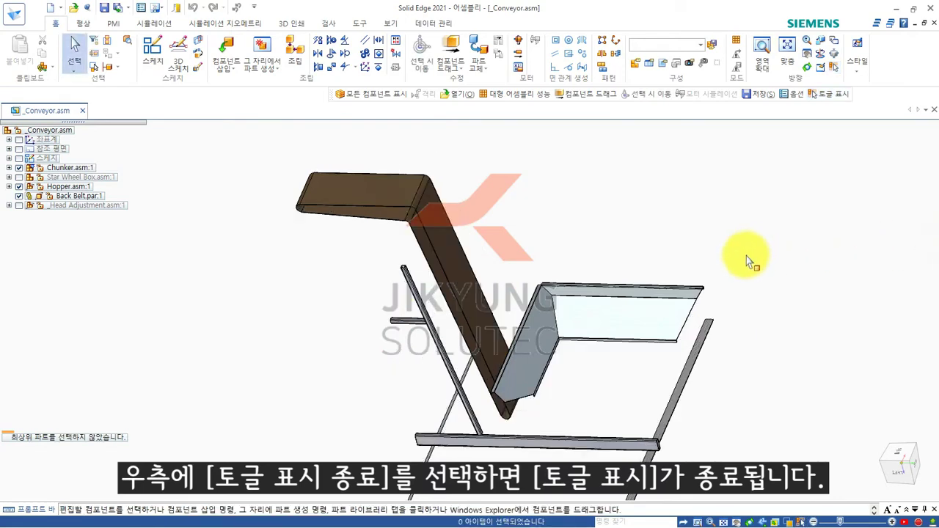
Step: Show all hidden components of the conveyor assembly
right_click(251, 288)
left_click(306, 157)
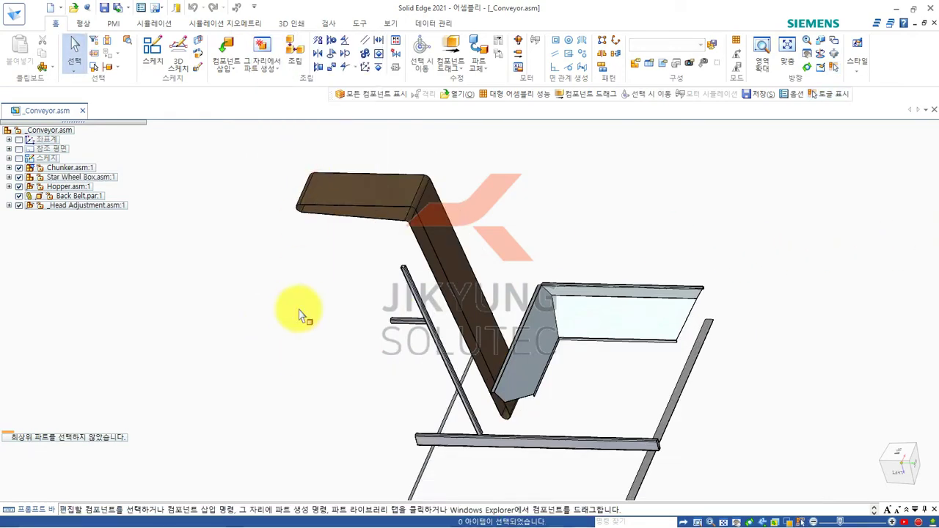
scroll(295, 269, "down", 2)
middle_click_drag(296, 270, 290, 292)
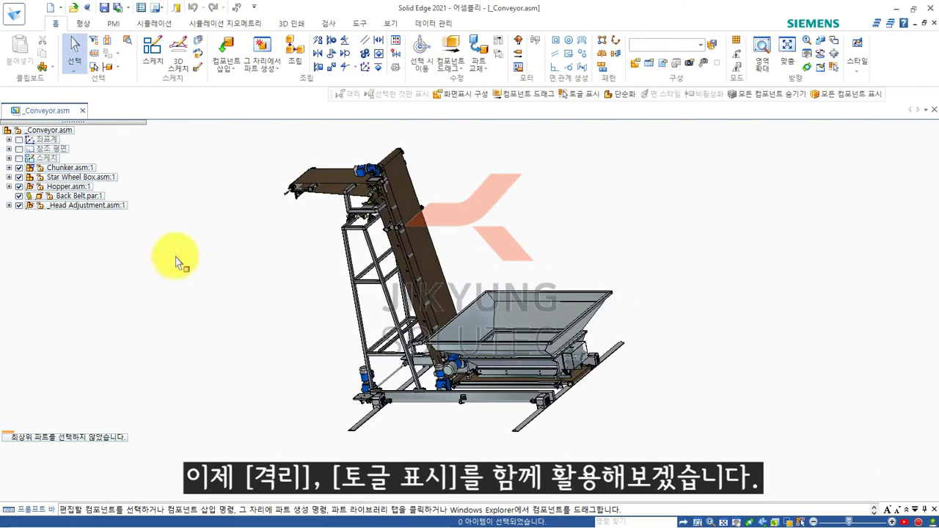
Step: Isolate the Star Wheel Box.asm subassembly
right_click(75, 178)
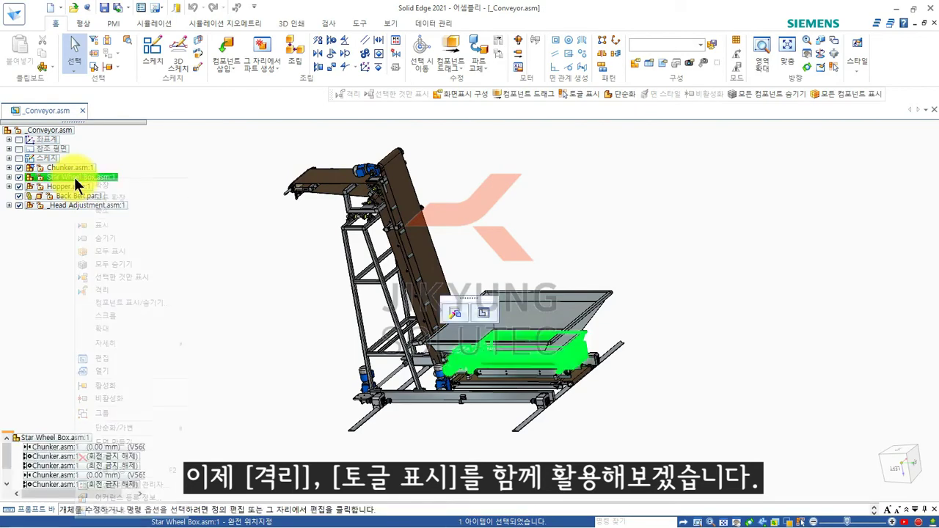
left_click(144, 292)
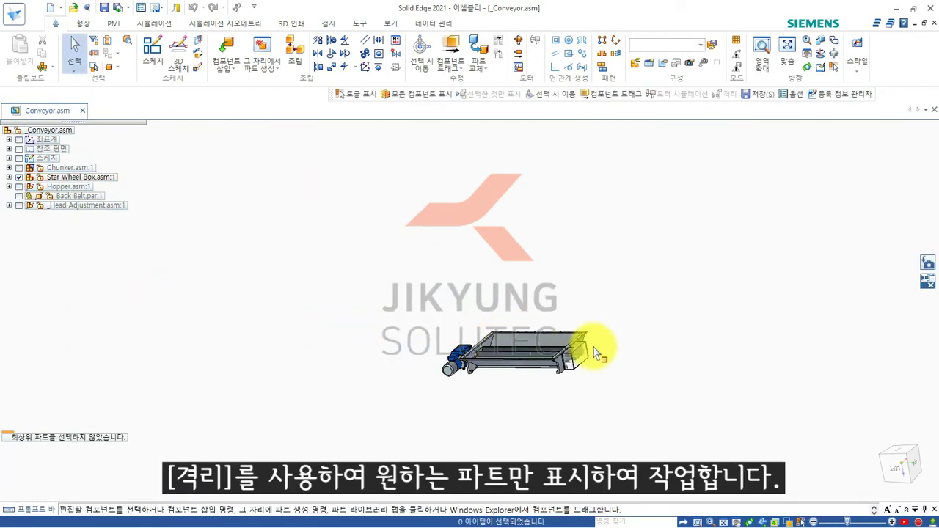
middle_click_drag(532, 387, 536, 334)
scroll(535, 334, "down", 3)
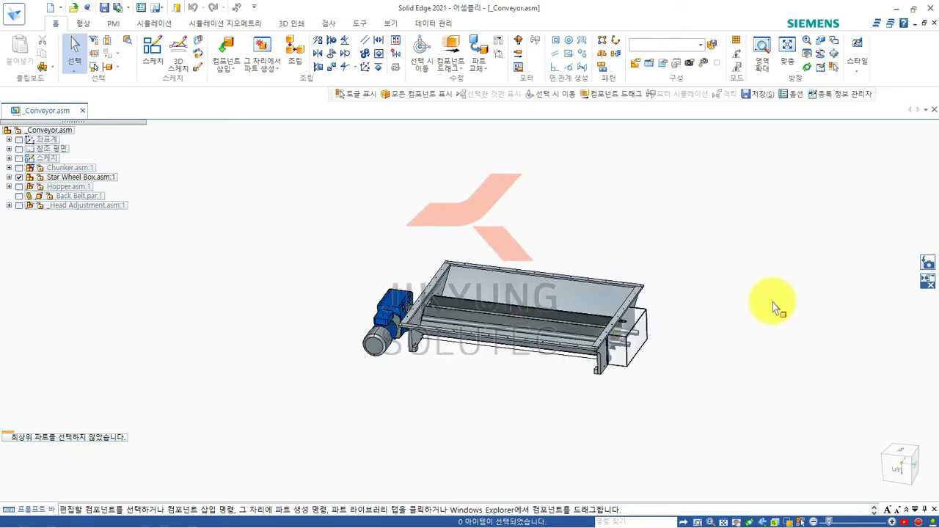
Step: Use Toggle Display to show the hopper's plates together with the isolated star wheel box
left_click(836, 65)
left_click(613, 228)
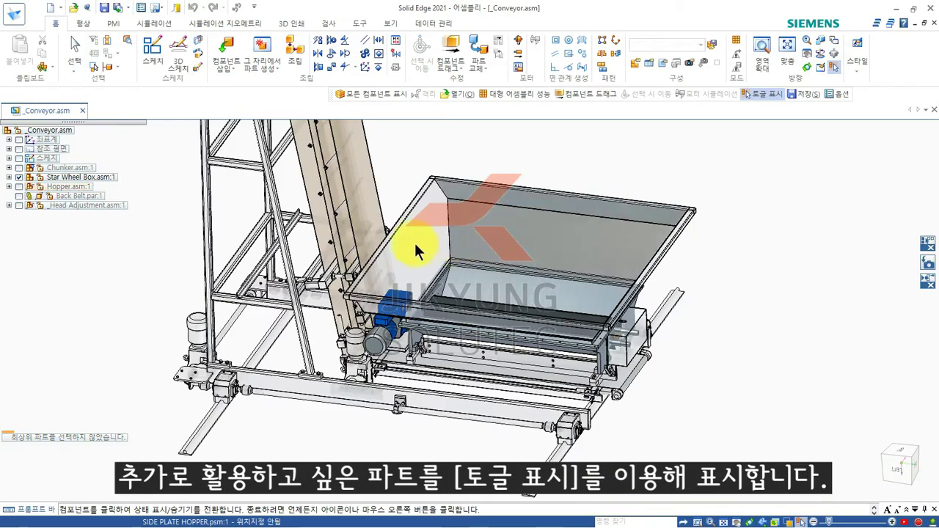
middle_click_drag(534, 219, 622, 259)
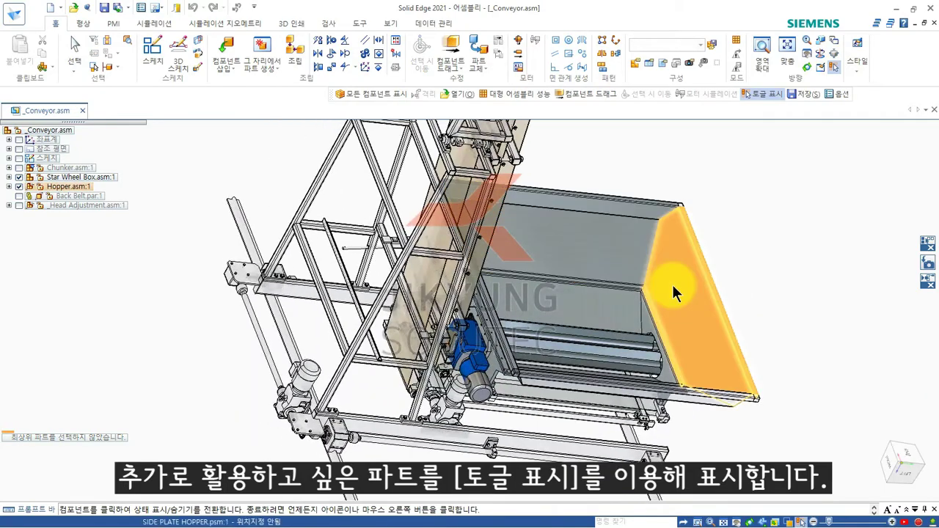
middle_click_drag(622, 300, 504, 246)
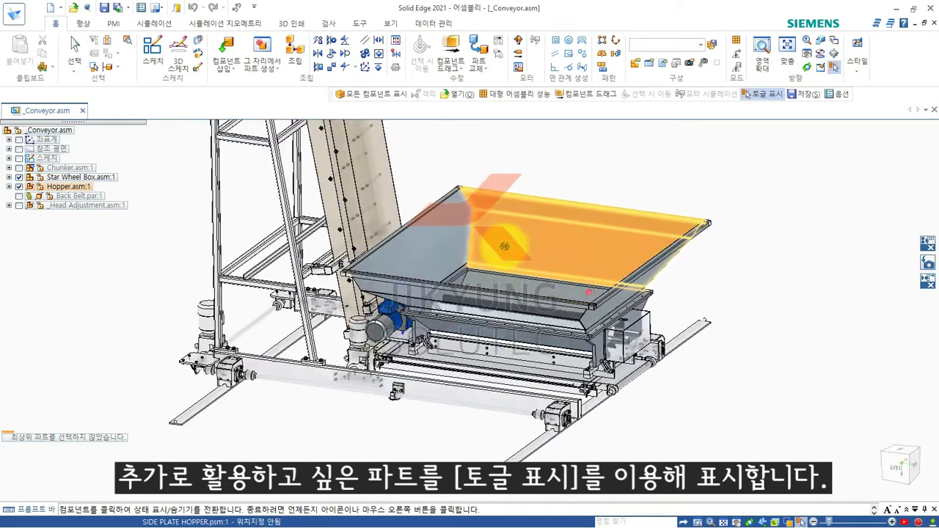
middle_click_drag(785, 331, 832, 300)
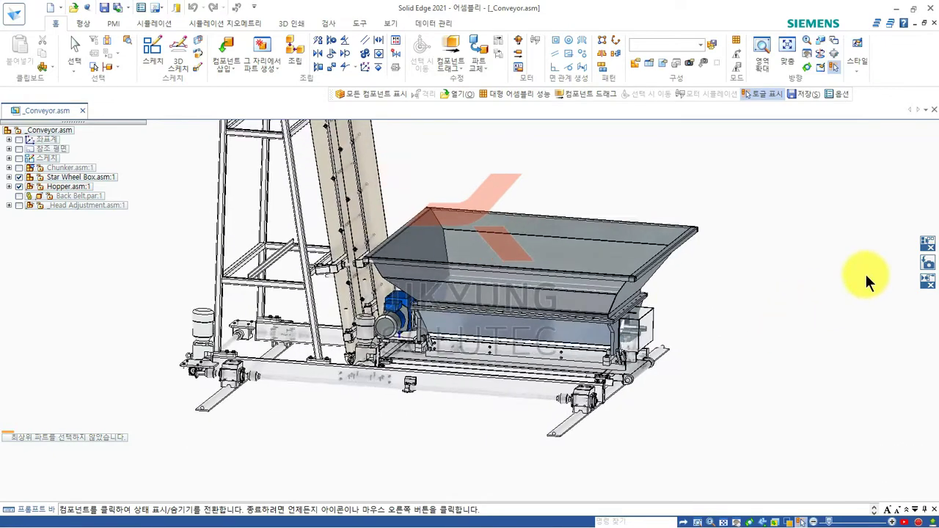
Step: End Toggle Display and restore the components hidden by the star wheel box isolation
left_click(928, 247)
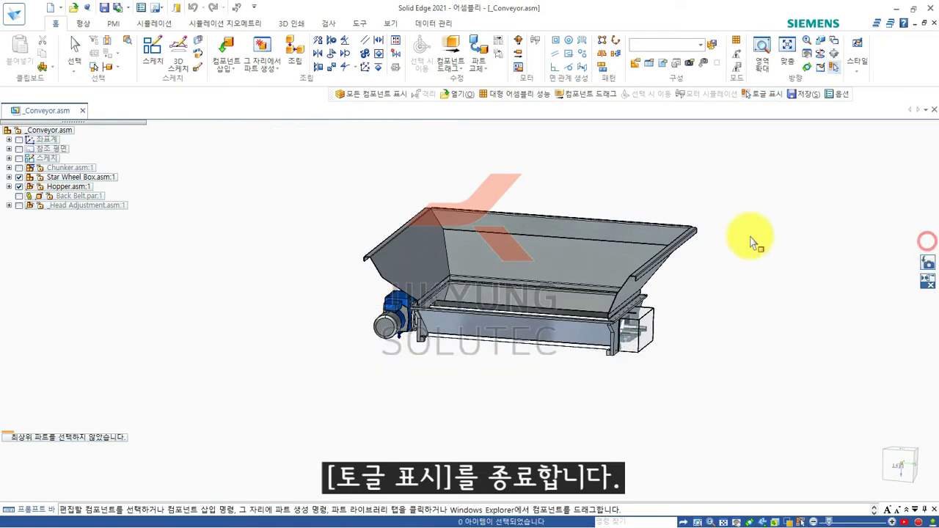
middle_click_drag(702, 331, 723, 335)
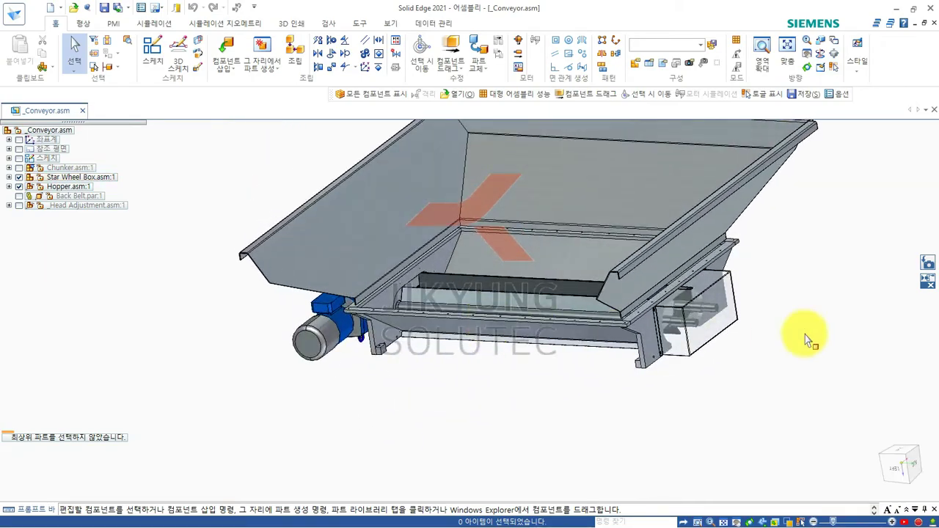
left_click(927, 263)
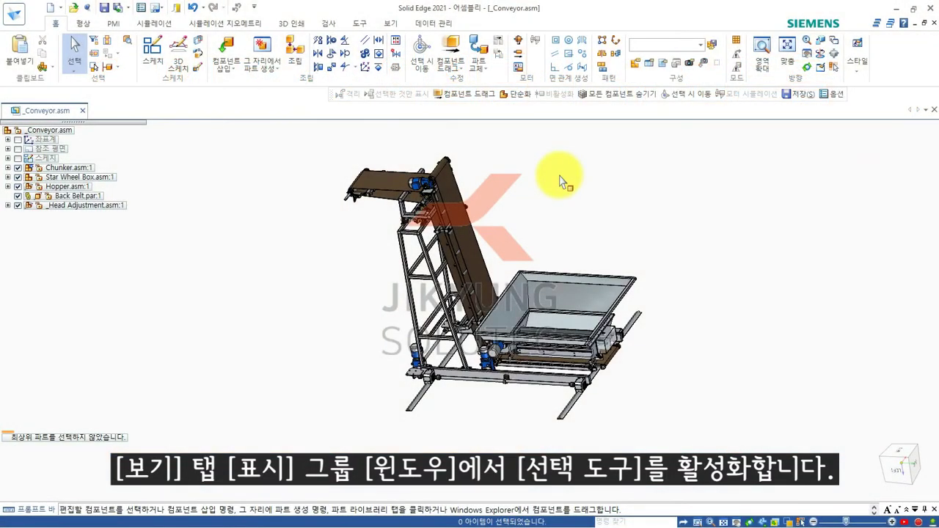
Step: Display the Select Tools (선택 도구) window for the assembly
left_click(389, 24)
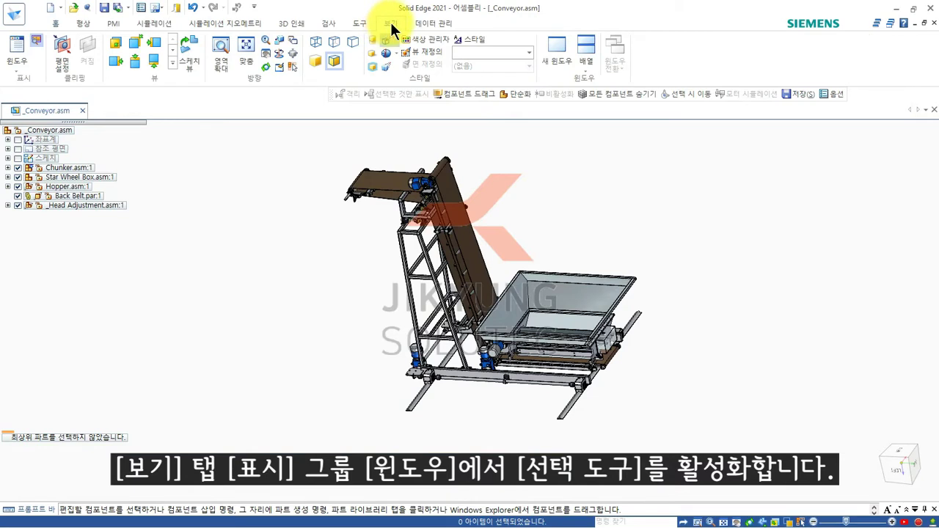
left_click(20, 69)
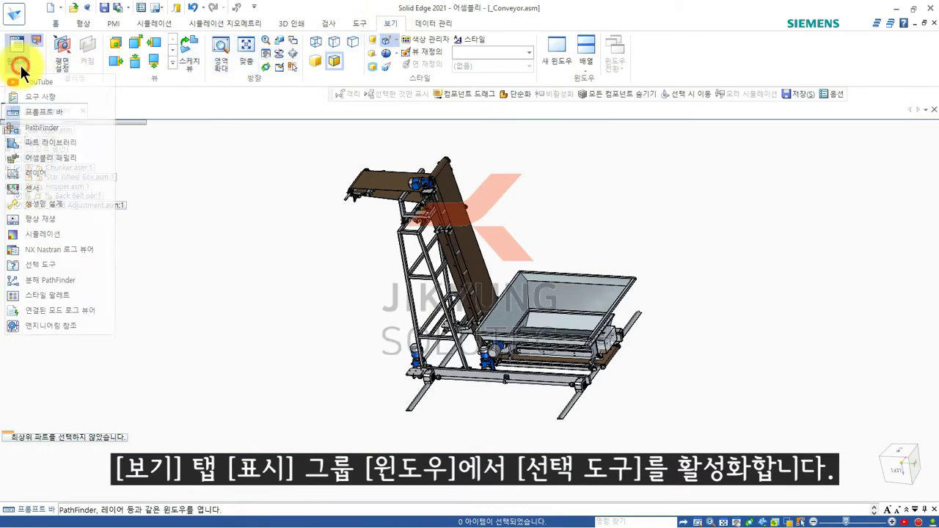
left_click(71, 263)
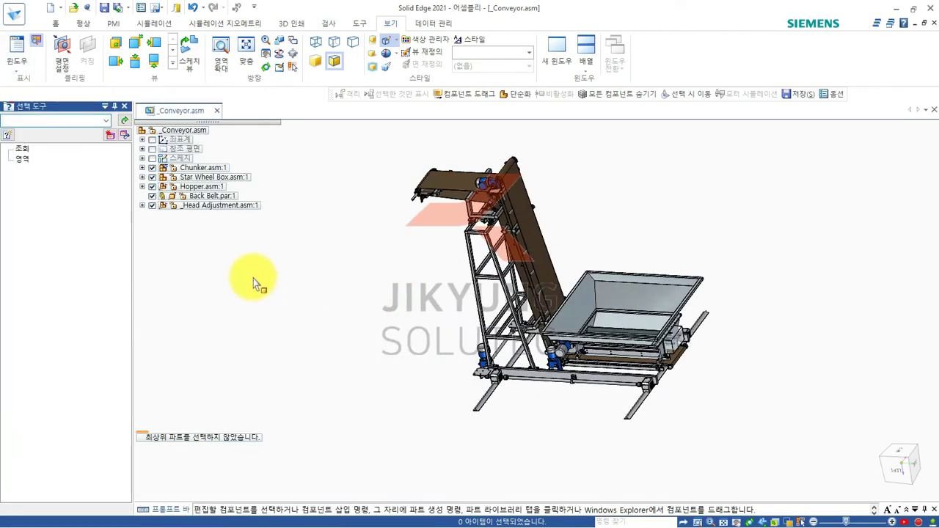
Step: Create a selection zone (영역) spanning the gear motor, end roller and upper frame tube at the conveyor's head
left_click(107, 138)
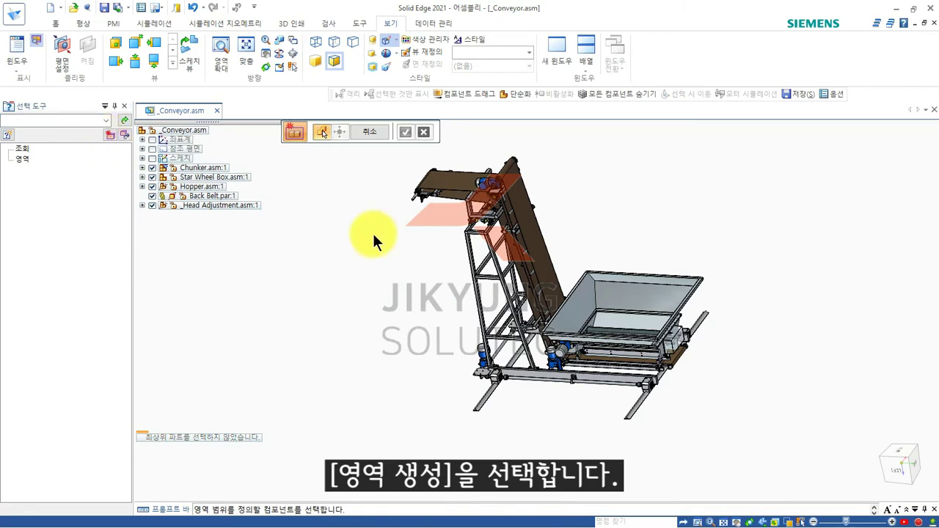
scroll(386, 232, "up", 5)
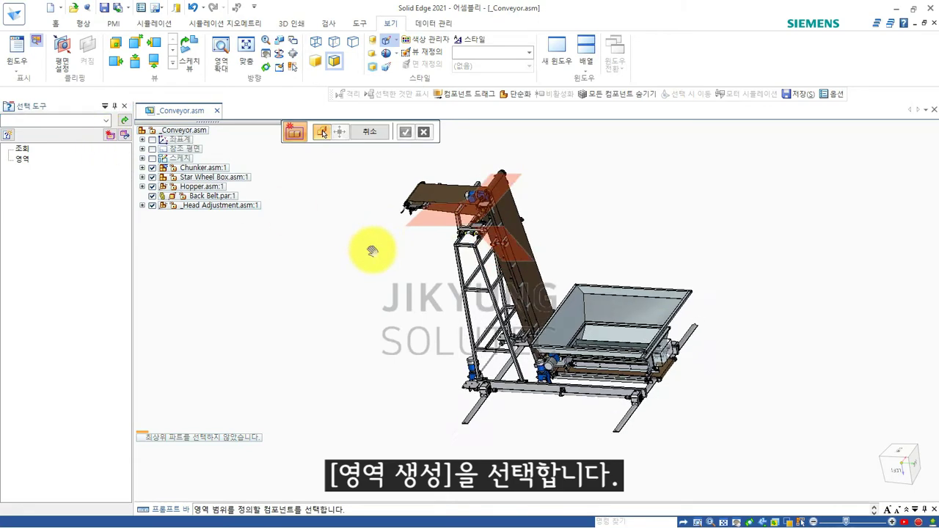
scroll(432, 192, "up", 3)
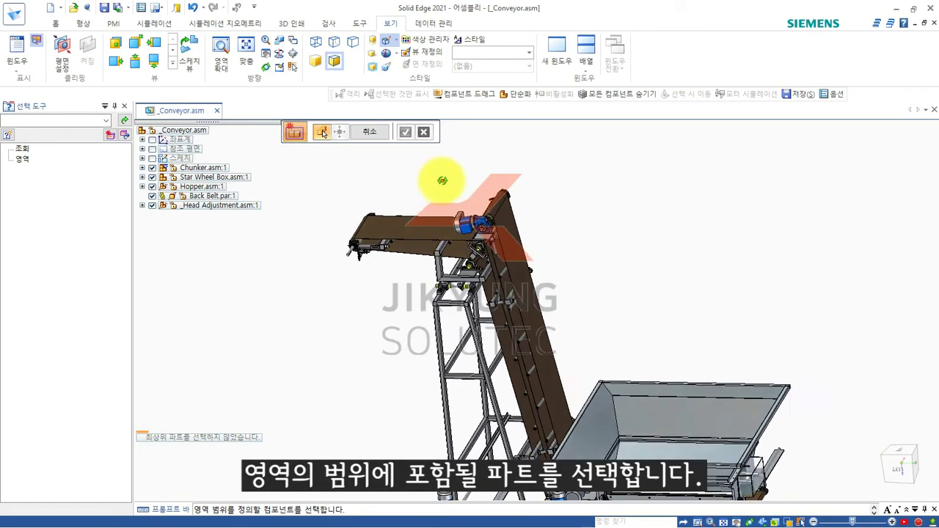
left_click(475, 235)
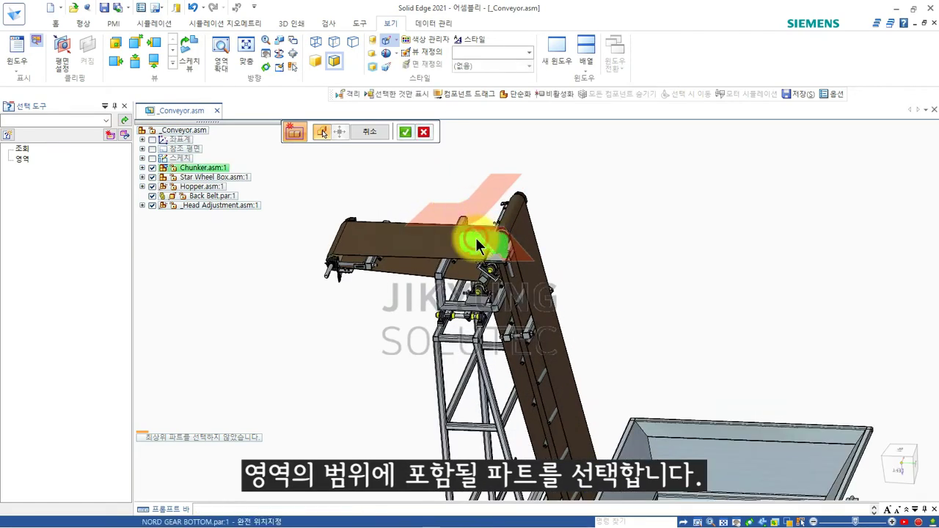
left_click(328, 275)
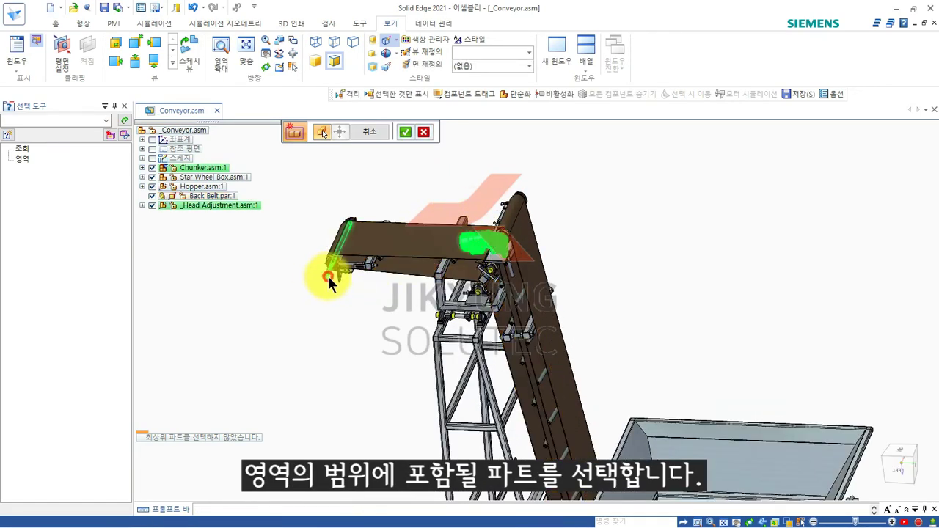
left_click(452, 305)
middle_click_drag(419, 305, 484, 290)
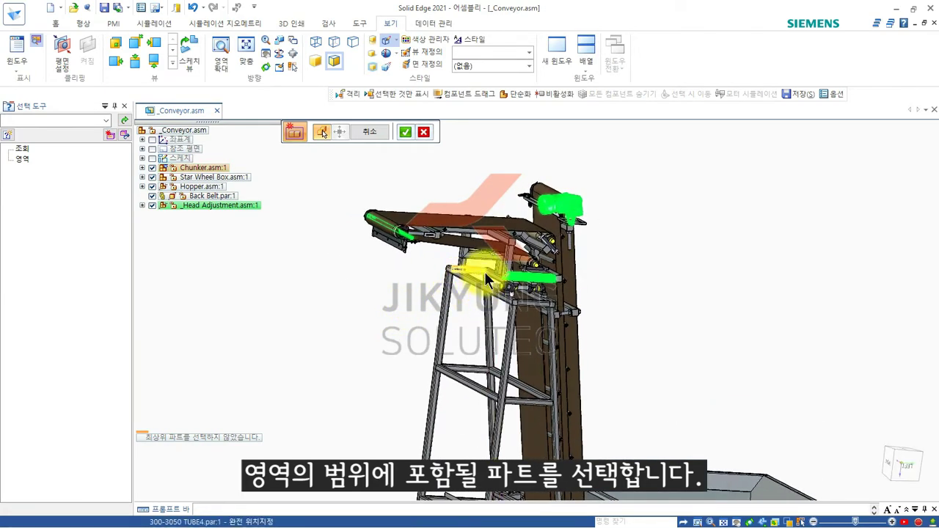
middle_click_drag(383, 289, 342, 298)
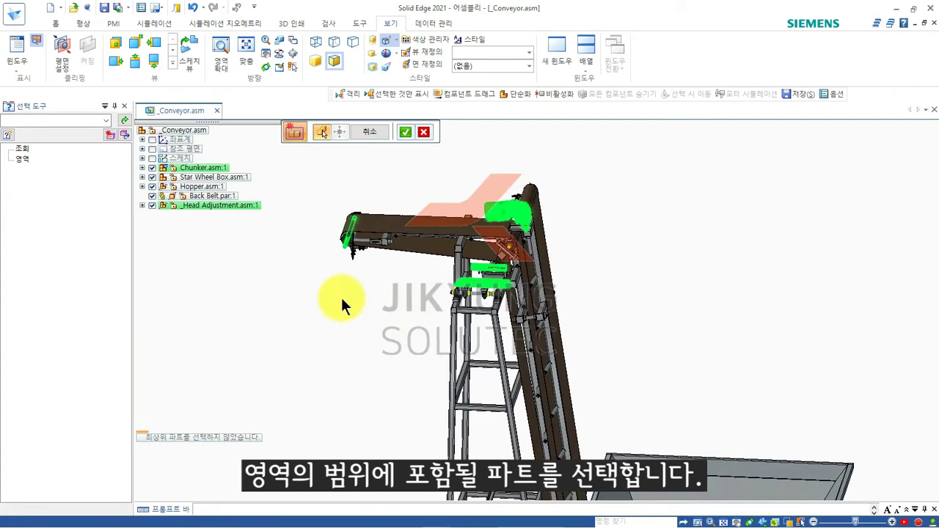
right_click(389, 290)
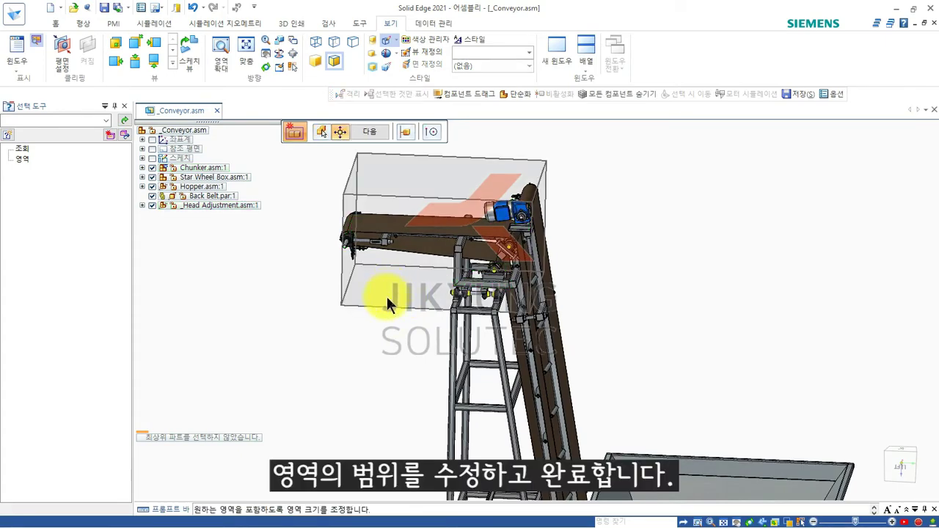
Step: Enlarge the conveyor head zone by moving its two end faces outward and adjusting its lower face, and finish the zone
middle_click_drag(310, 257, 329, 261)
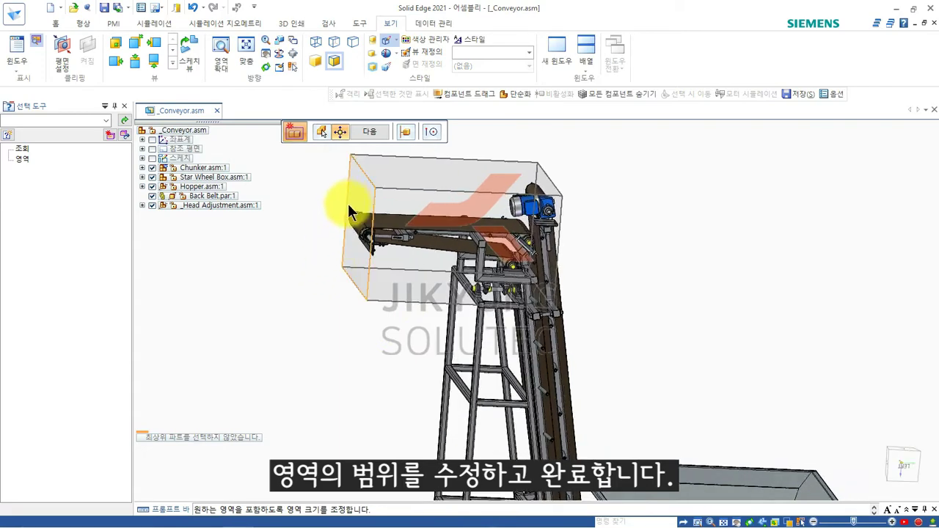
left_click(350, 201)
left_click(332, 203)
middle_click_drag(593, 244, 576, 242)
left_click(551, 208)
left_click(577, 214)
middle_click_drag(404, 293, 432, 290)
left_click(433, 304)
left_click(432, 306)
middle_click_drag(630, 242, 611, 257)
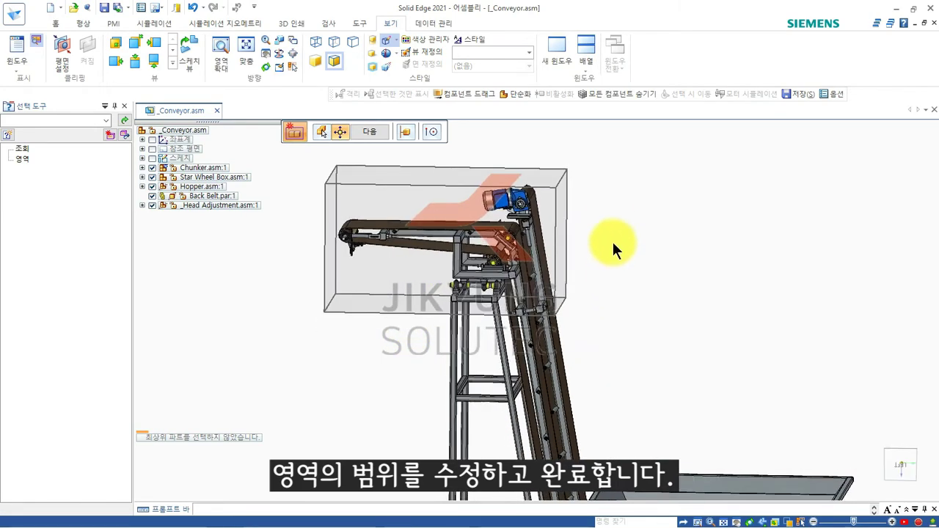
right_click(616, 201)
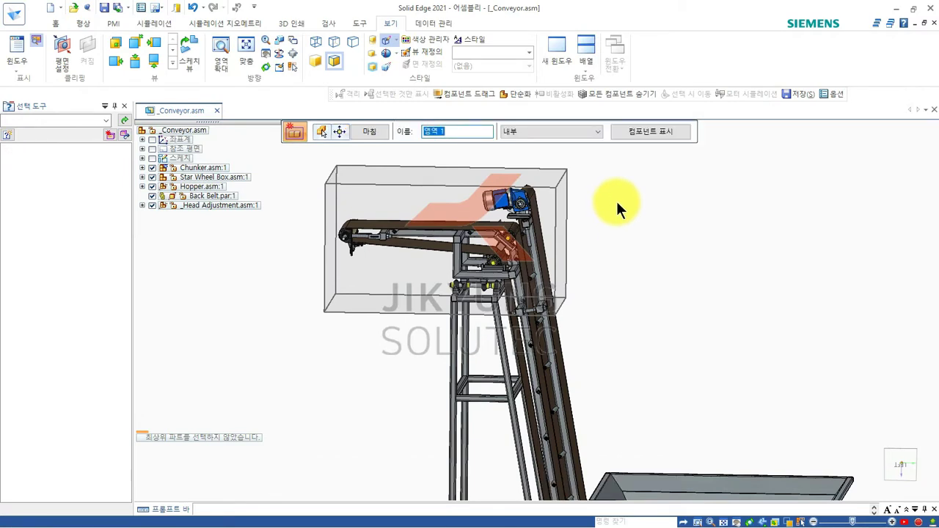
right_click(616, 201)
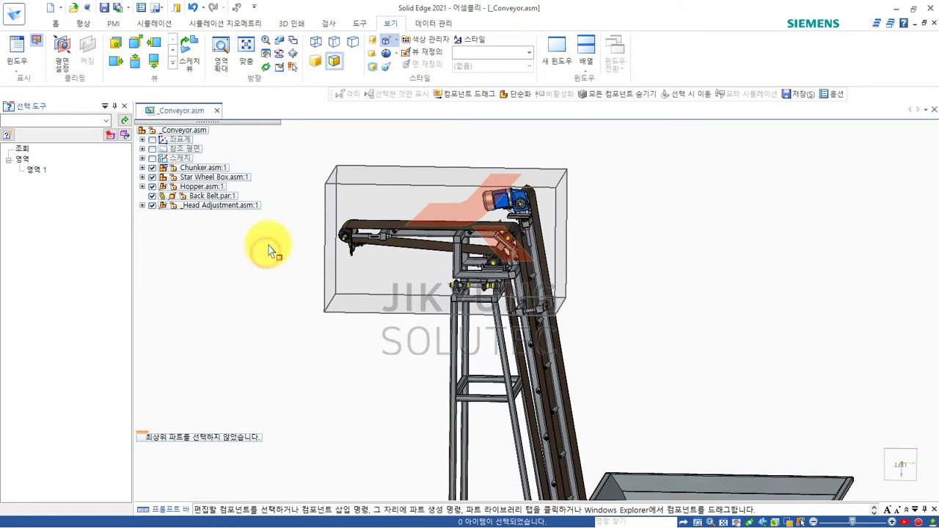
Step: Show only the components inside the conveyor head zone
right_click(44, 169)
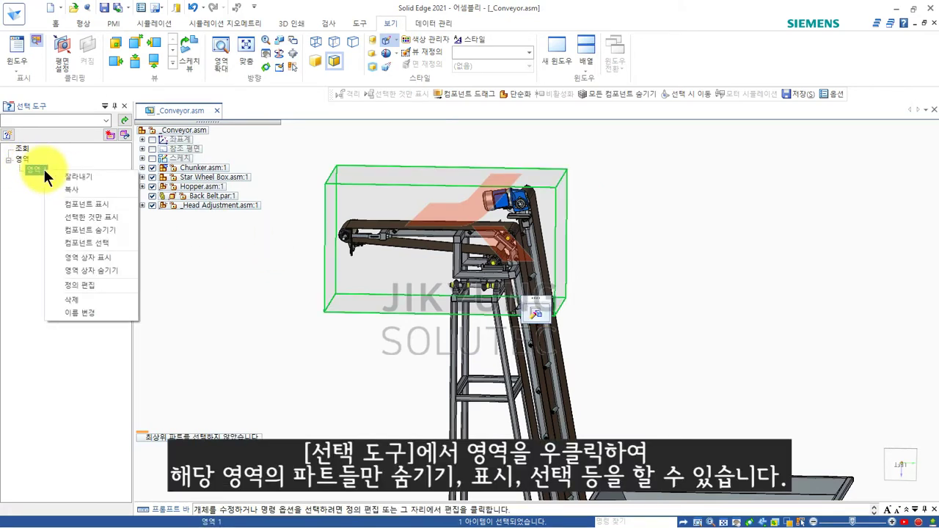
left_click(108, 219)
middle_click_drag(244, 310, 225, 296)
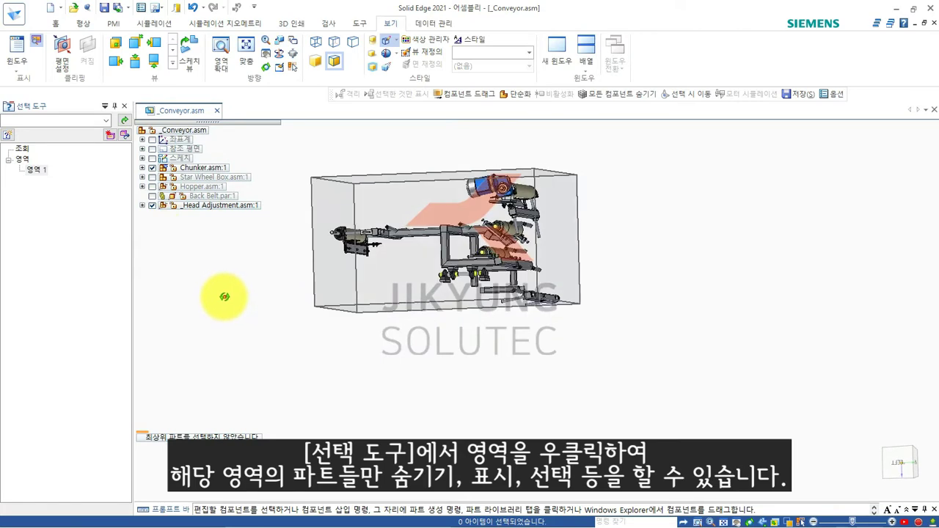
Step: Select the components of the conveyor head zone, clear that selection and show all components of the assembly again
right_click(43, 174)
left_click(94, 242)
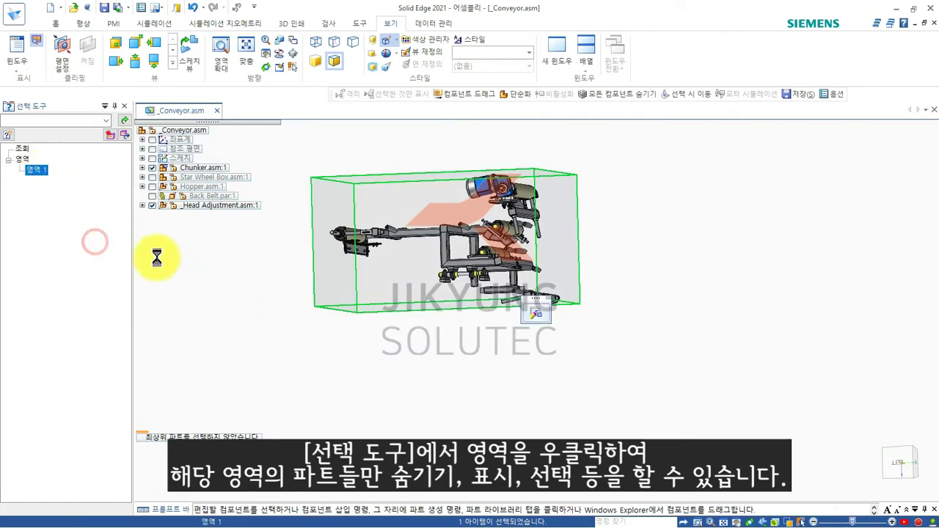
left_click(216, 271)
right_click(216, 261)
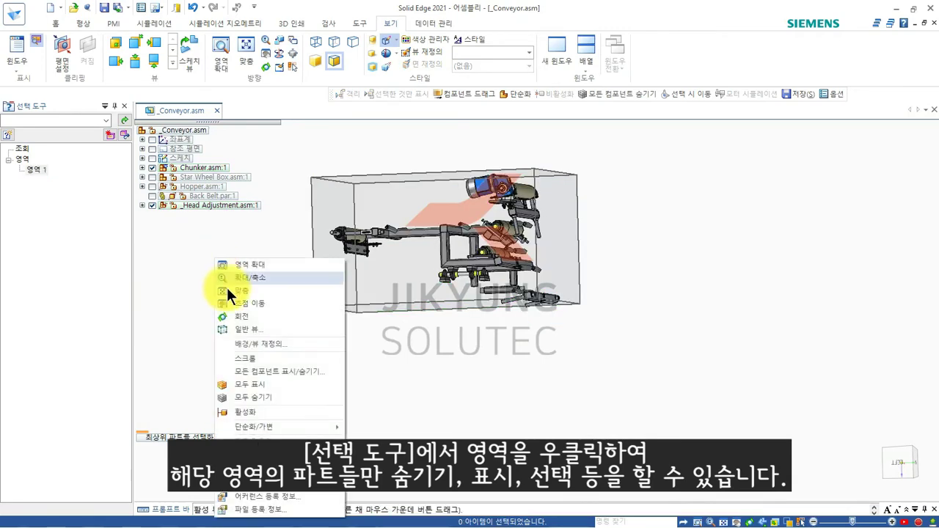
left_click(245, 384)
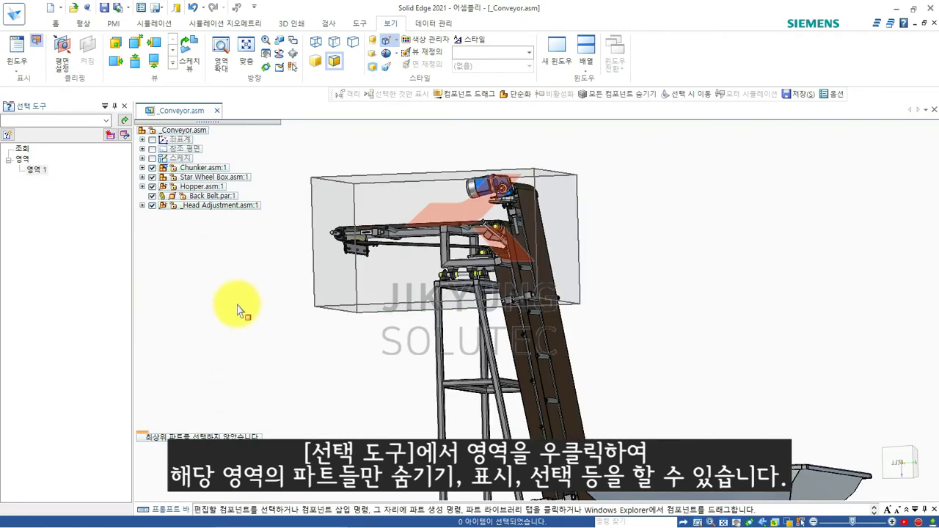
Step: Hide the box of the conveyor head zone and show it again
right_click(41, 172)
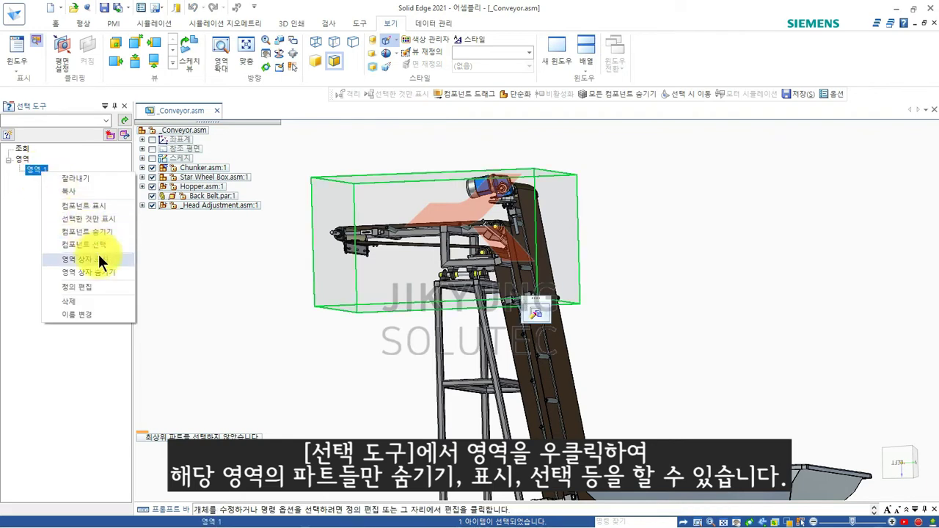
left_click(101, 273)
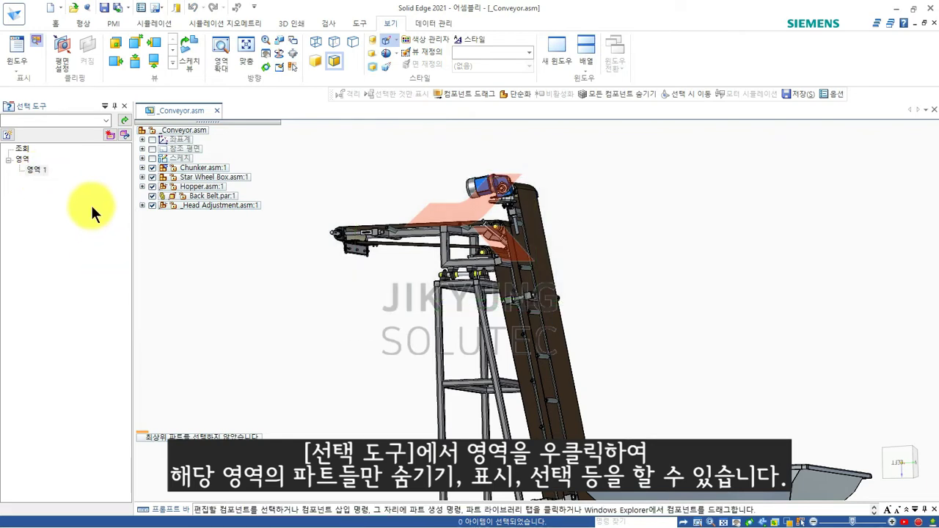
right_click(34, 170)
left_click(97, 261)
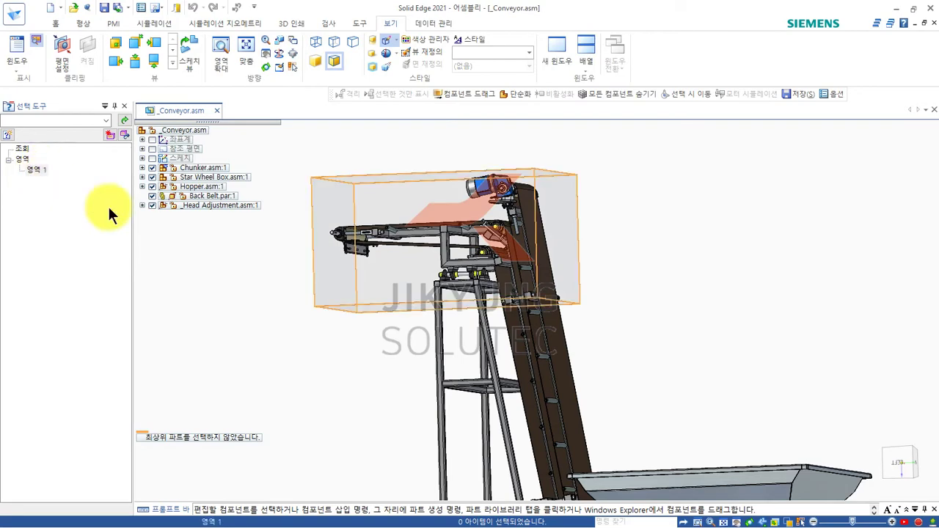
Step: Create a second selection zone spanning the hopper and the parts below it
middle_click_drag(314, 345, 145, 215, "shift")
scroll(289, 254, "down", 3)
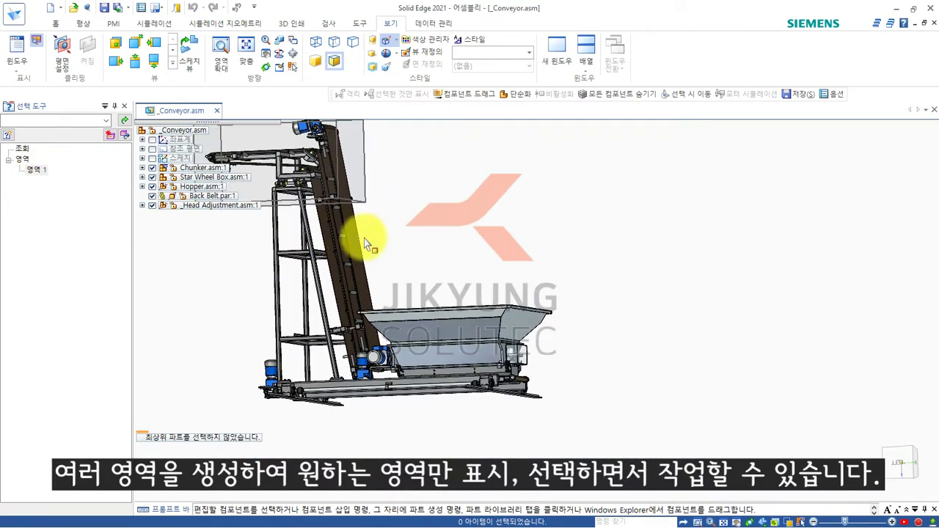
left_click(111, 136)
middle_click_drag(443, 256, 496, 302)
left_click(496, 307)
left_click(540, 343)
right_click(616, 350)
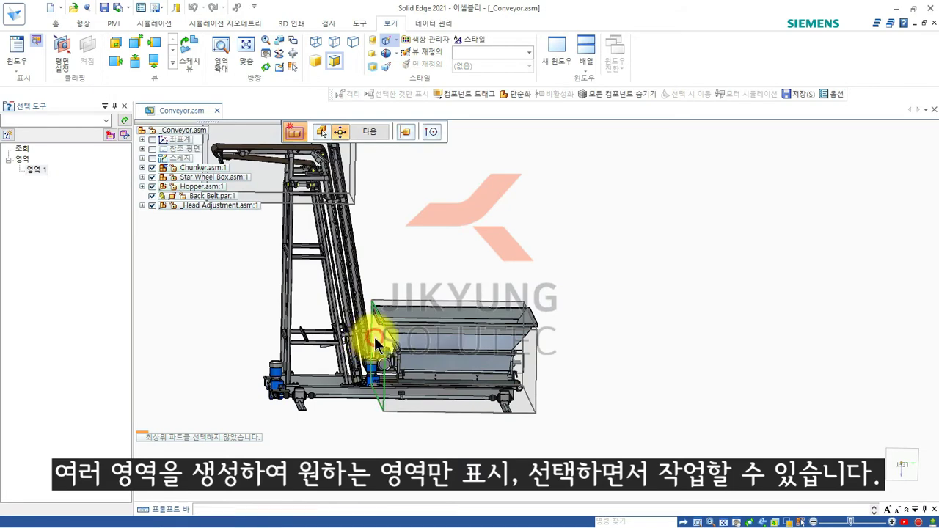
Step: Enlarge the hopper zone by moving its end face outward and its lower face down, and finish the zone
middle_click_drag(604, 331, 573, 334)
left_click_drag(541, 340, 565, 338)
middle_click_drag(539, 235, 555, 216)
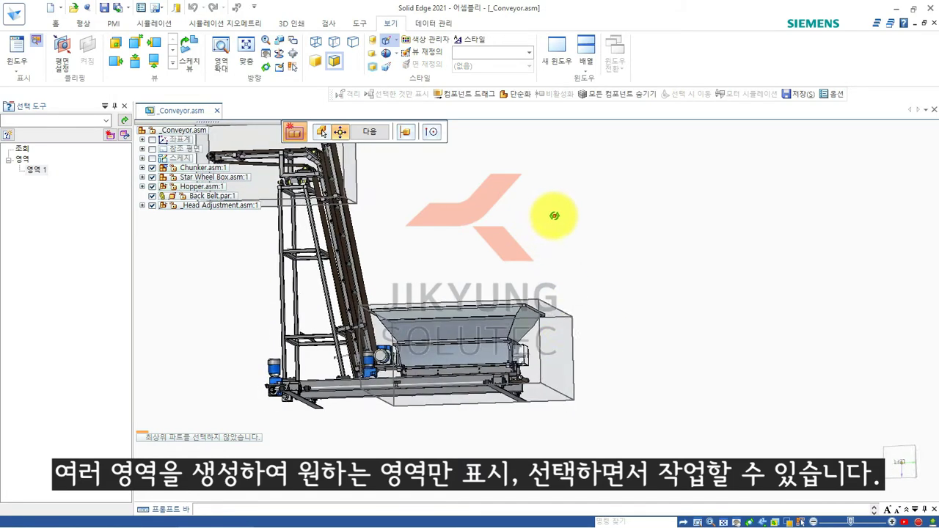
left_click(546, 407)
right_click(443, 229)
right_click(438, 229)
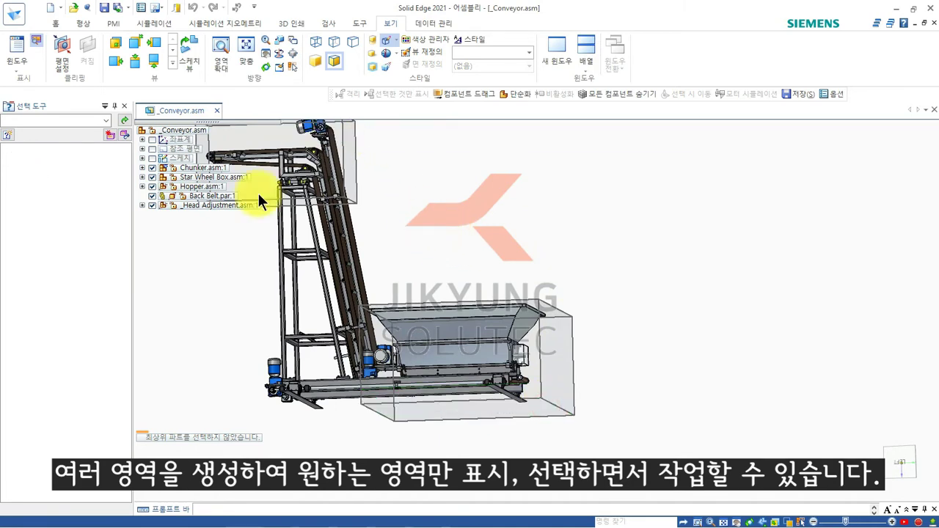
Step: Show only the components inside the hopper zone
right_click(42, 180)
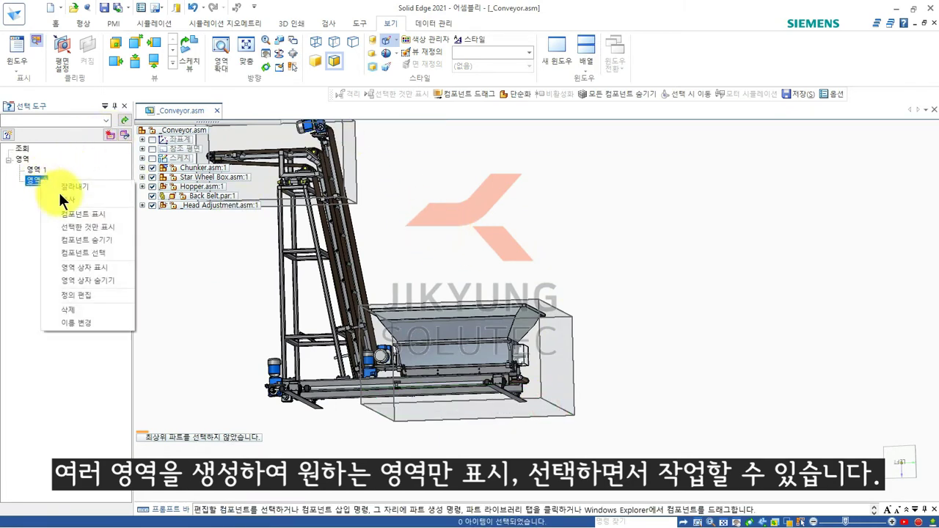
left_click(103, 229)
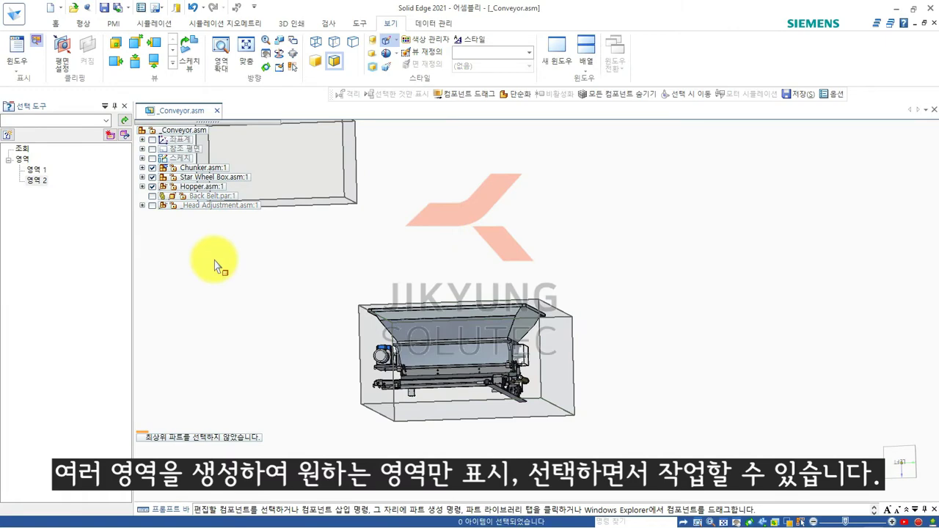
right_click(36, 181)
left_click(37, 173)
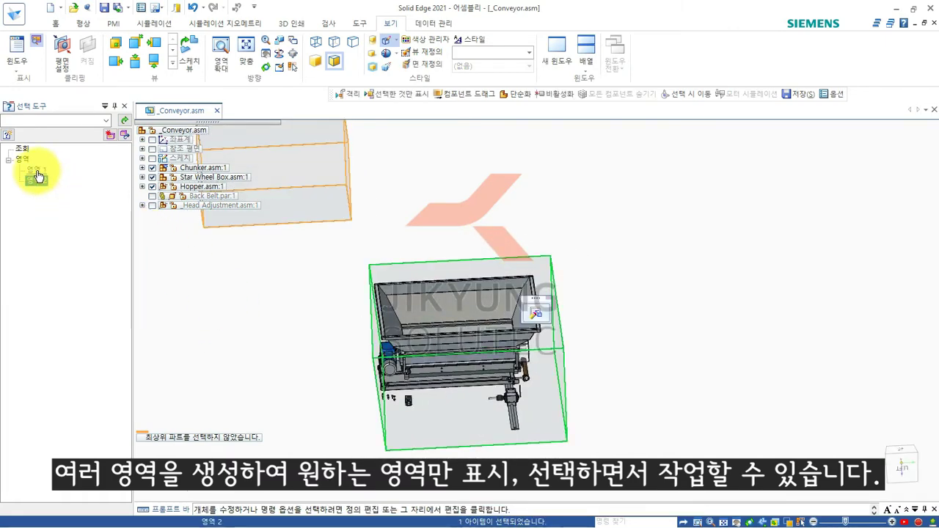
left_click(220, 272)
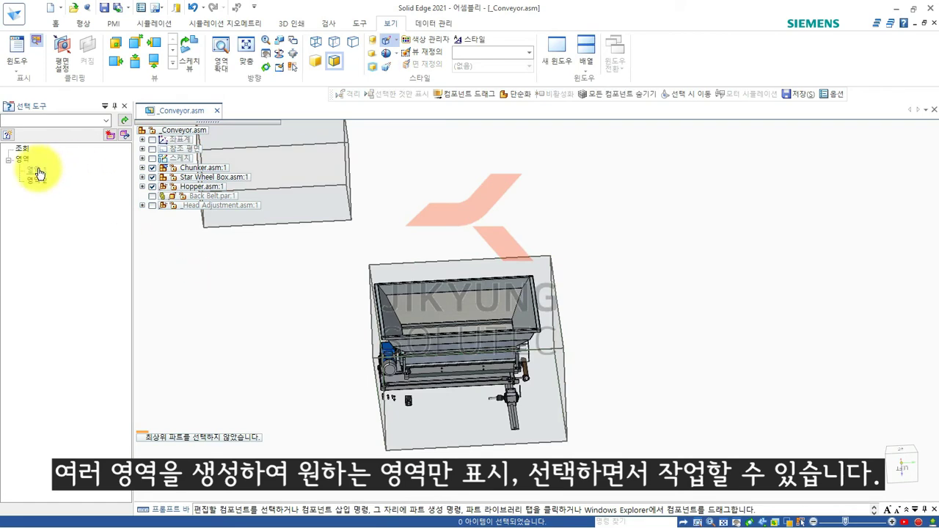
Step: Show only the components of the conveyor head zone, and then display all components of the assembly
right_click(39, 171)
left_click(93, 216)
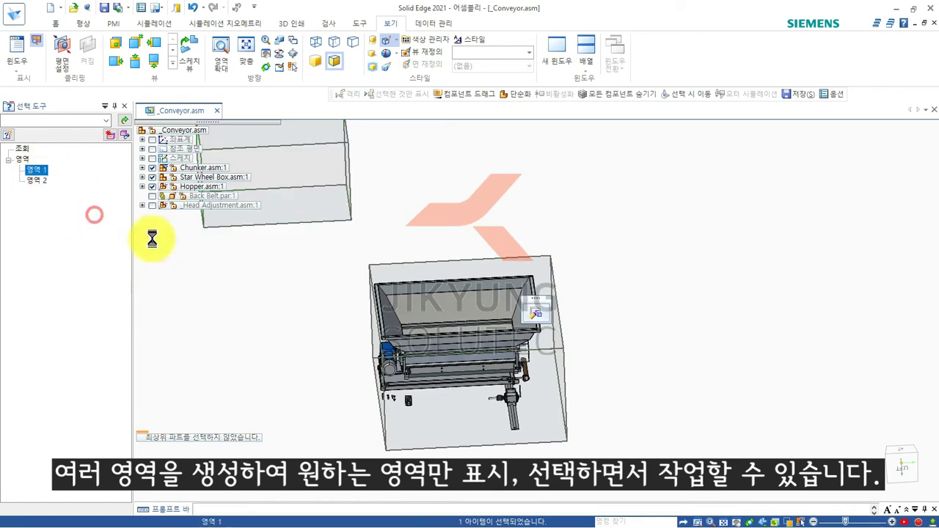
middle_click_drag(268, 300, 335, 319)
right_click(339, 317)
left_click(403, 188)
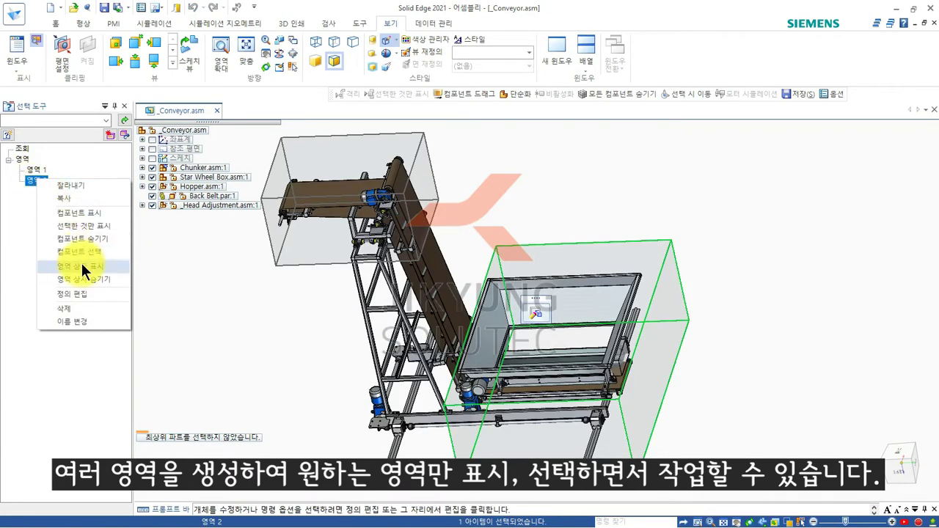
Step: Select all components inside the hopper zone, inspect them in the assembly and clear the selection
left_click(96, 252)
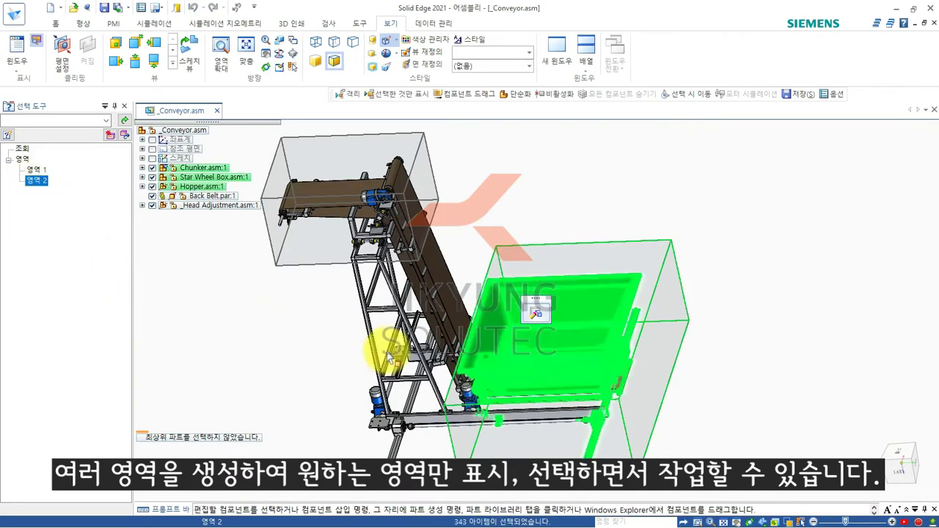
middle_click_drag(507, 215, 513, 192)
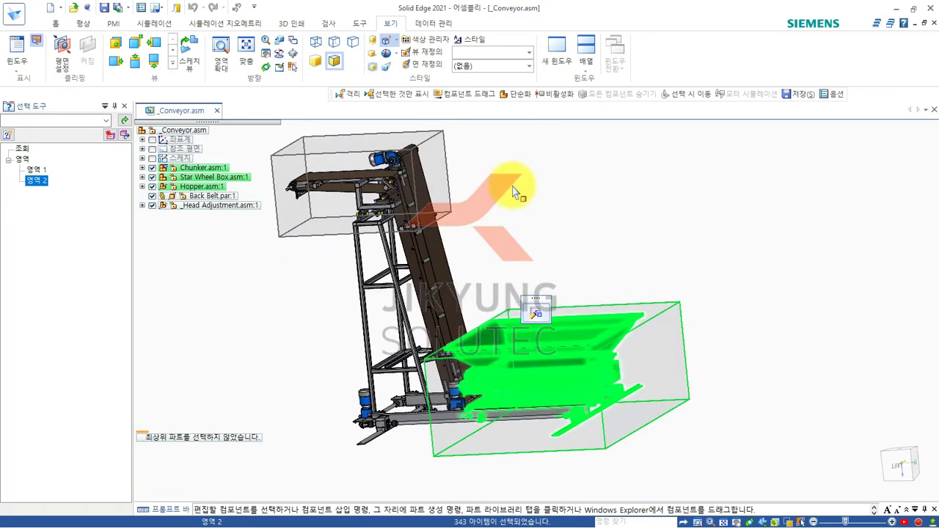
left_click(514, 193)
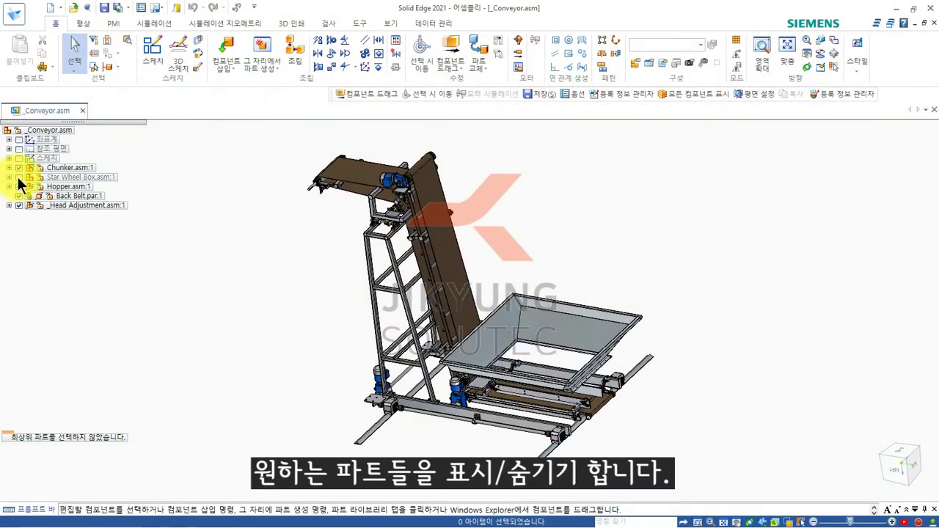
Step: Hide Hopper.asm, _Head Adjustment.asm and Back Belt.par in the conveyor assembly
left_click(18, 188)
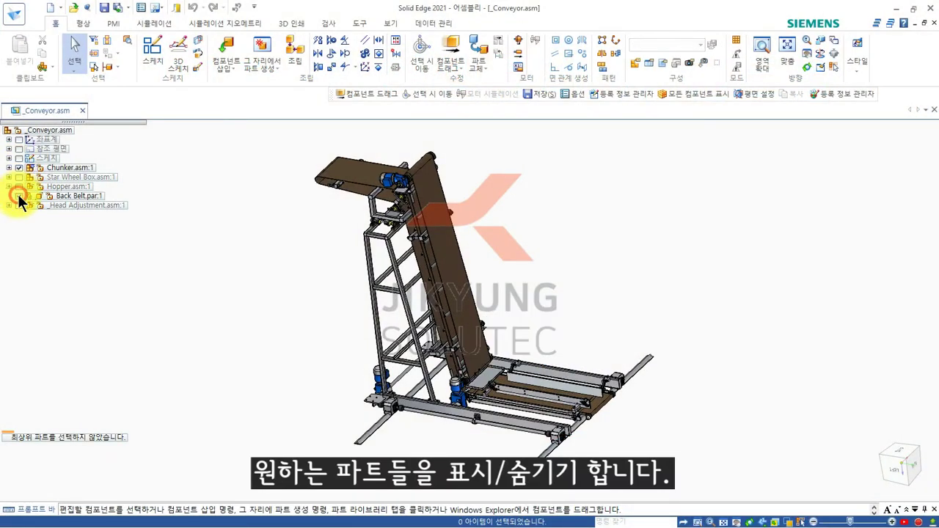
left_click(19, 195)
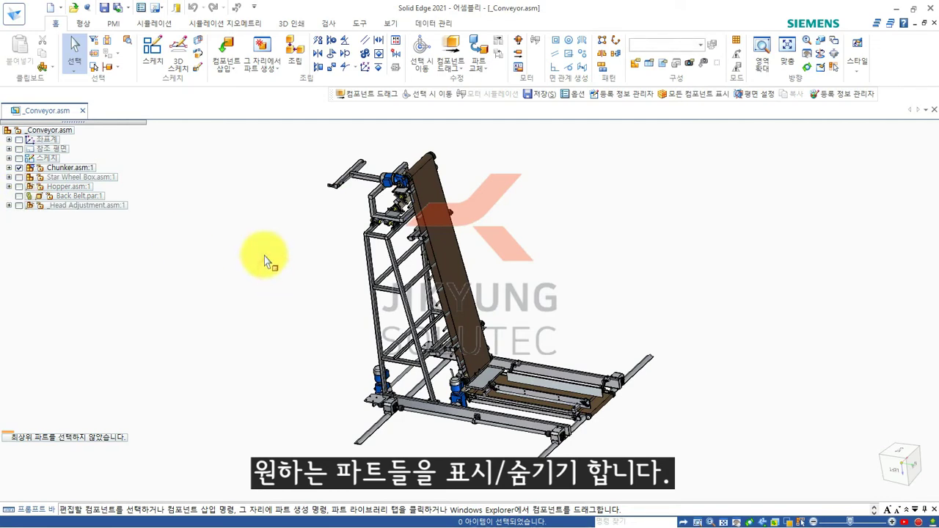
Step: Save the current component display state as a new display configuration named 새 구성 2
left_click(701, 46)
left_click(667, 153)
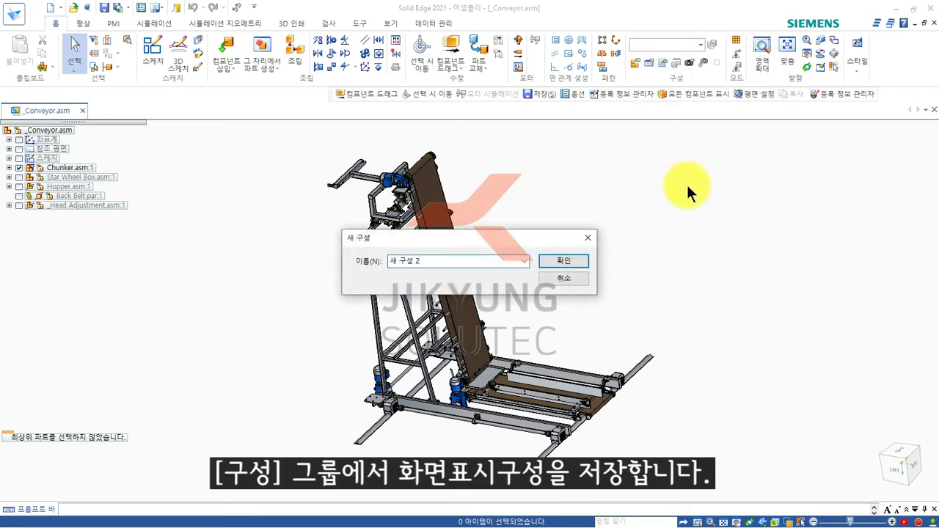
left_click(579, 260)
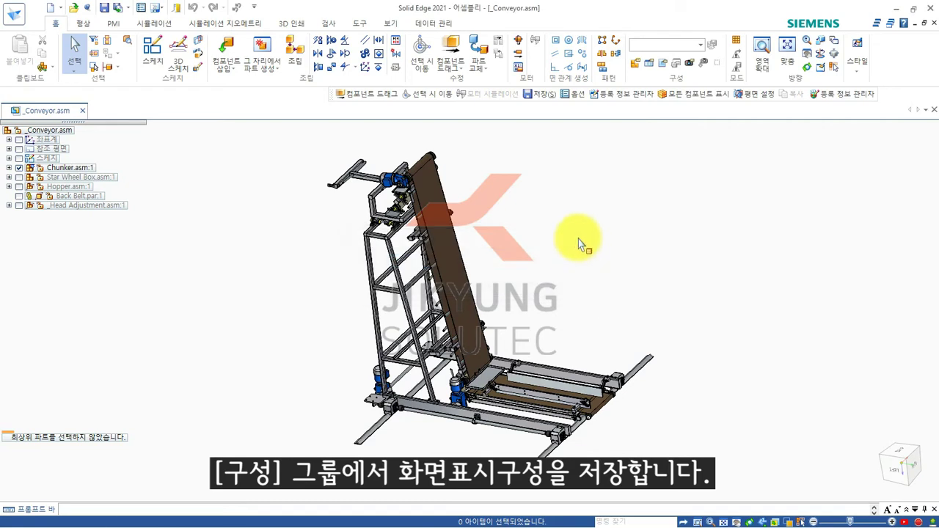
left_click(603, 213)
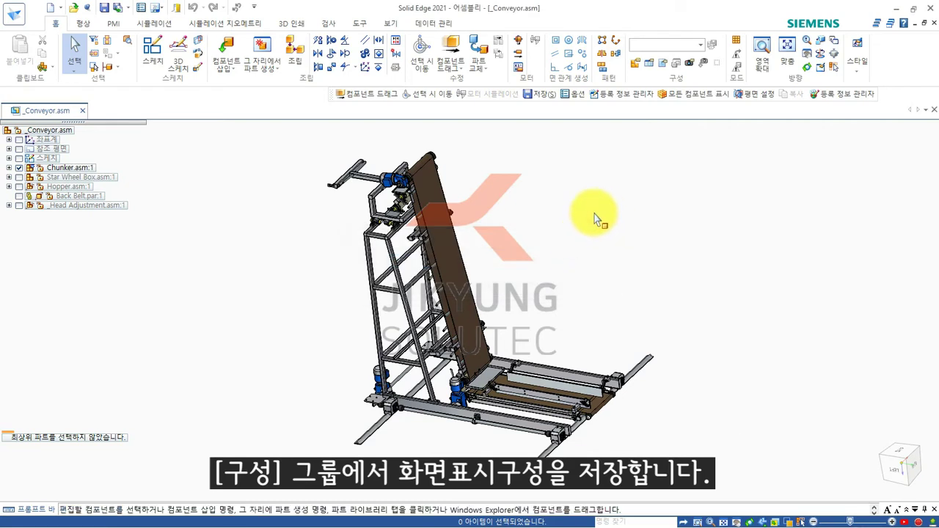
Step: Apply the 1 - All parts display configuration to the assembly, and then switch to 2 - Box Gears
left_click(700, 44)
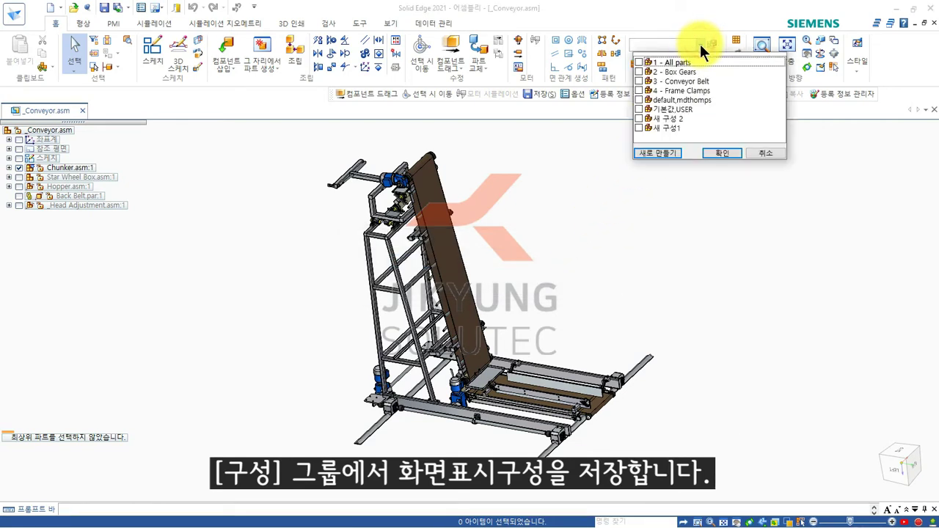
left_click(643, 63)
left_click(722, 152)
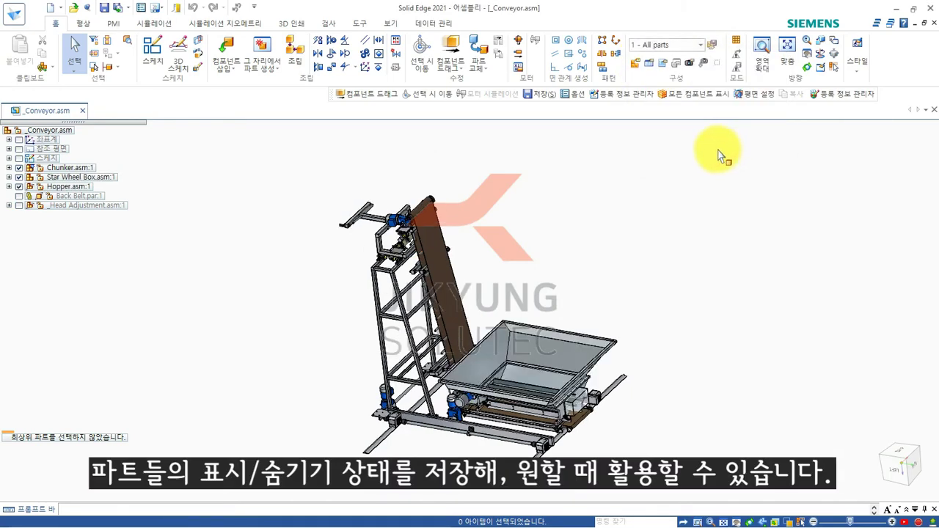
left_click(700, 45)
left_click(642, 72)
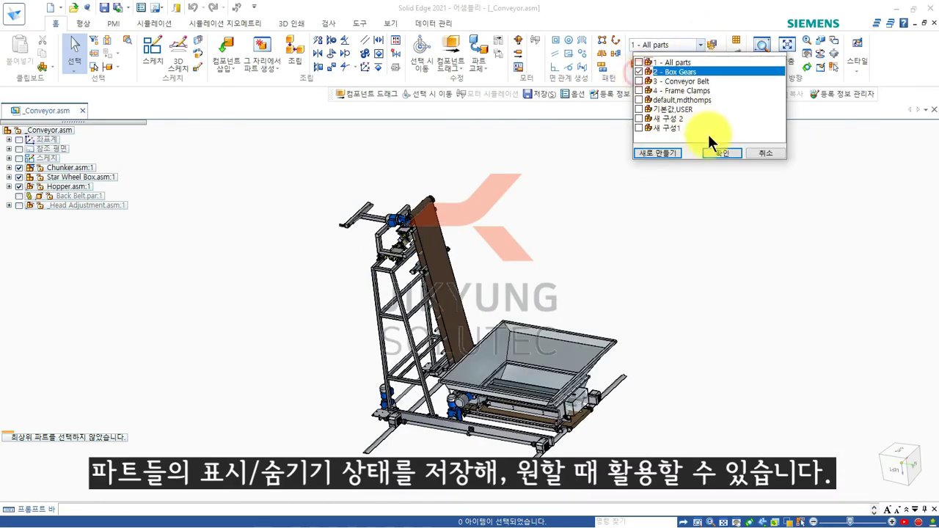
left_click(719, 154)
Step: Add the 3 - Conveyor Belt display configuration to 2 - Box Gears and apply both together
left_click(698, 44)
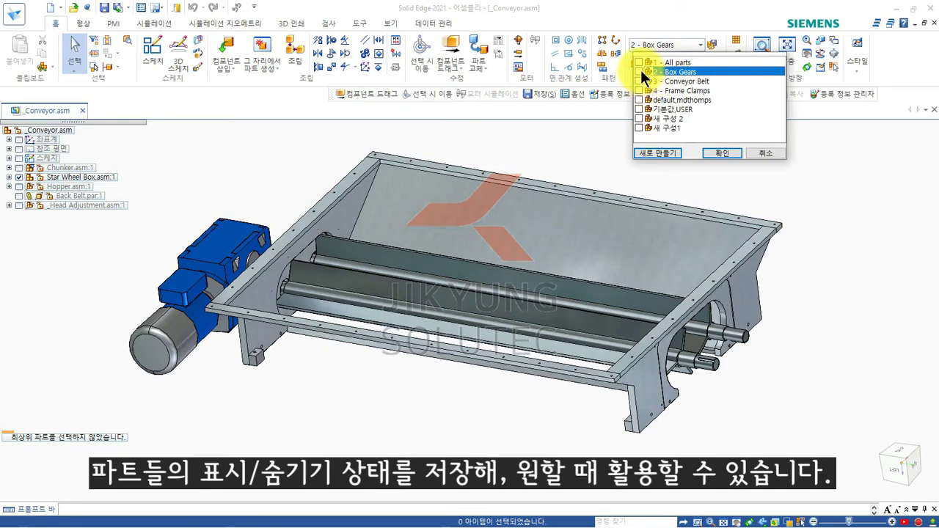
left_click(640, 80)
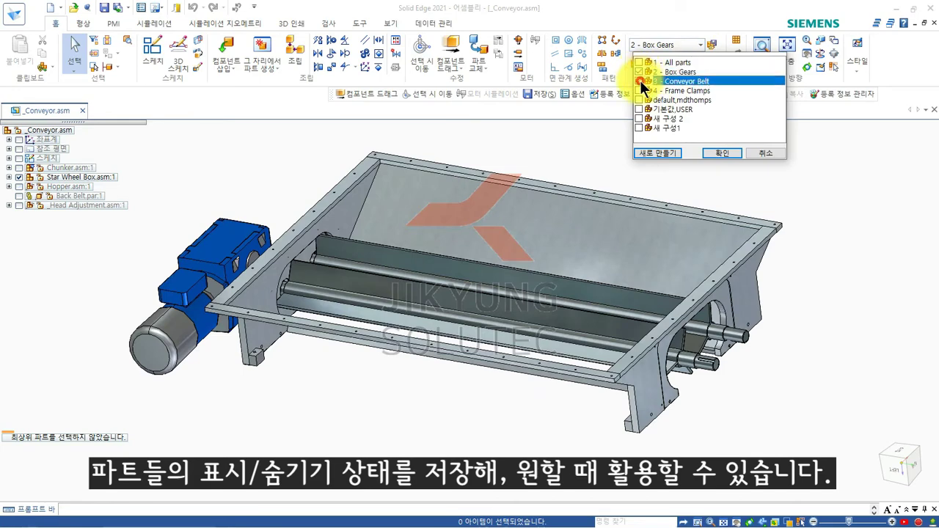
left_click(722, 152)
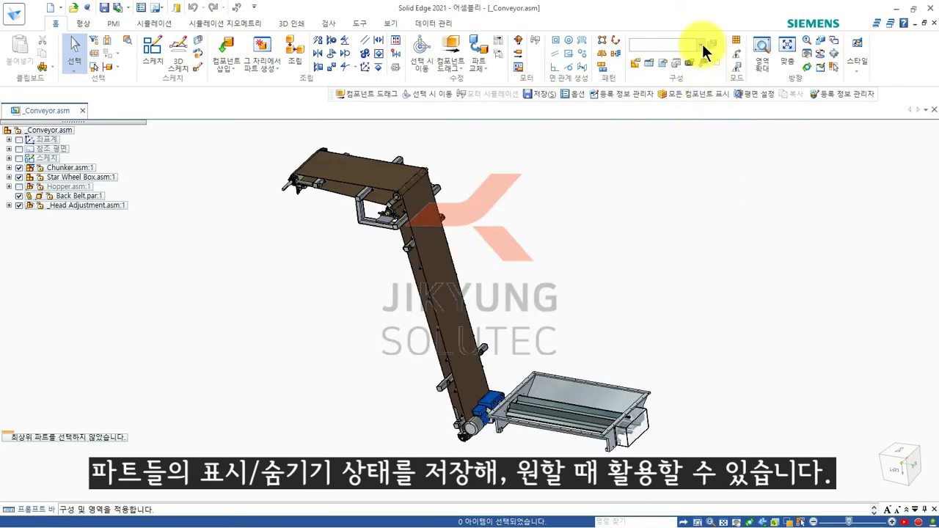
Step: Apply the saved 새 구성 2 display configuration to the assembly
left_click(701, 44)
left_click(638, 127)
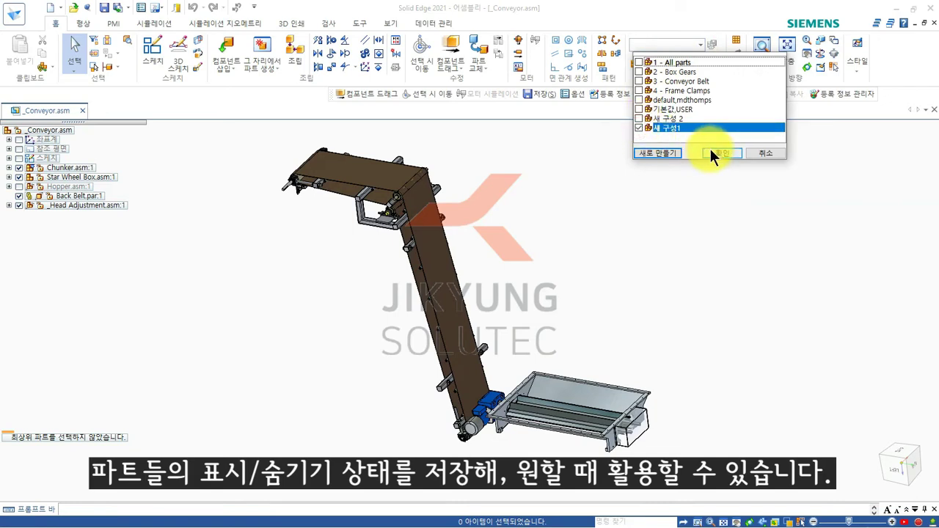
left_click(638, 118)
left_click(715, 154)
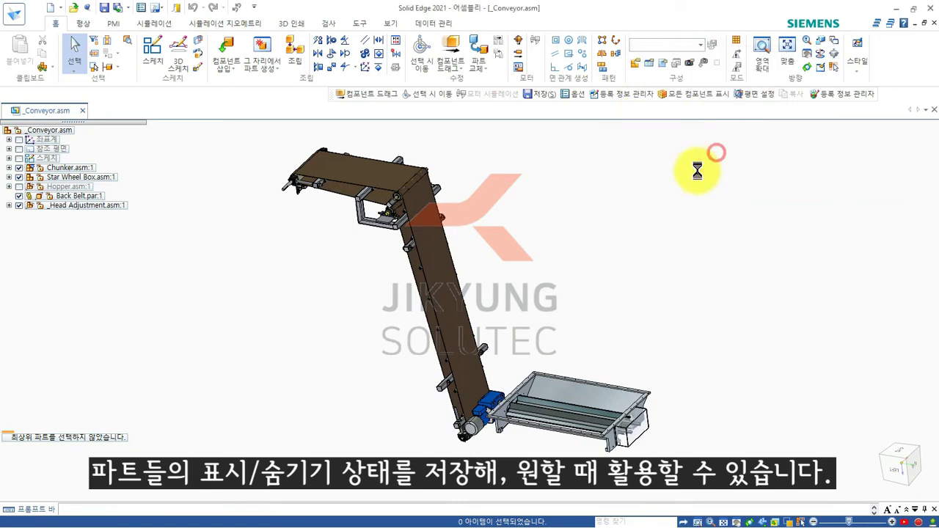
Step: Apply the 3 - Conveyor Belt display configuration, and then show only the 2 - Box Gears configuration
left_click(700, 45)
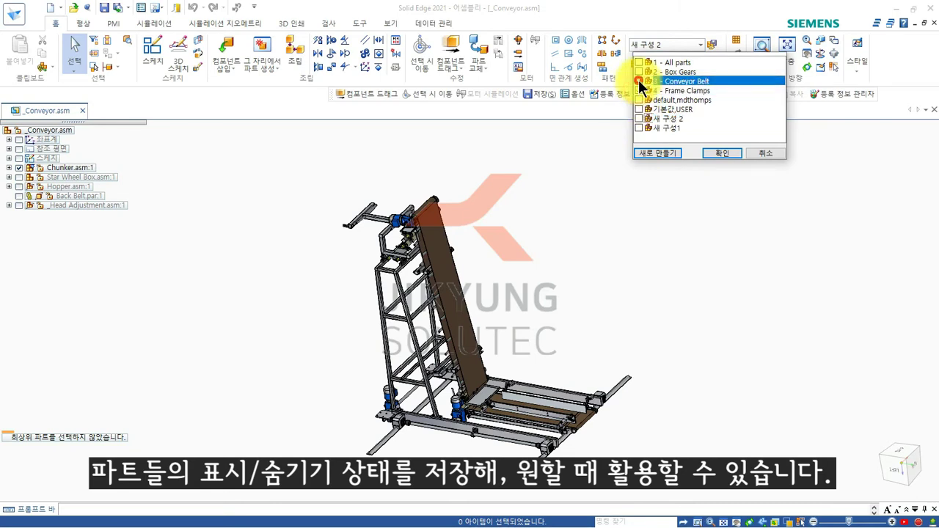
left_click(712, 152)
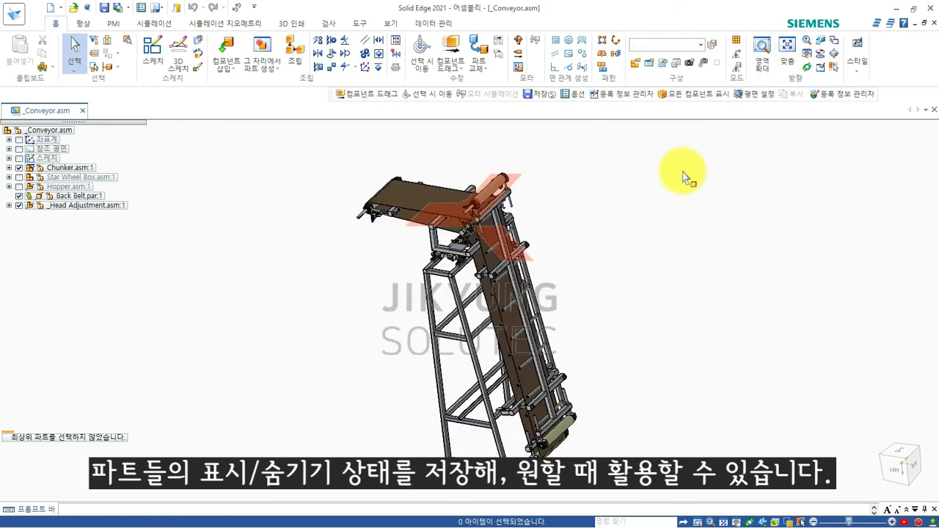
left_click(701, 48)
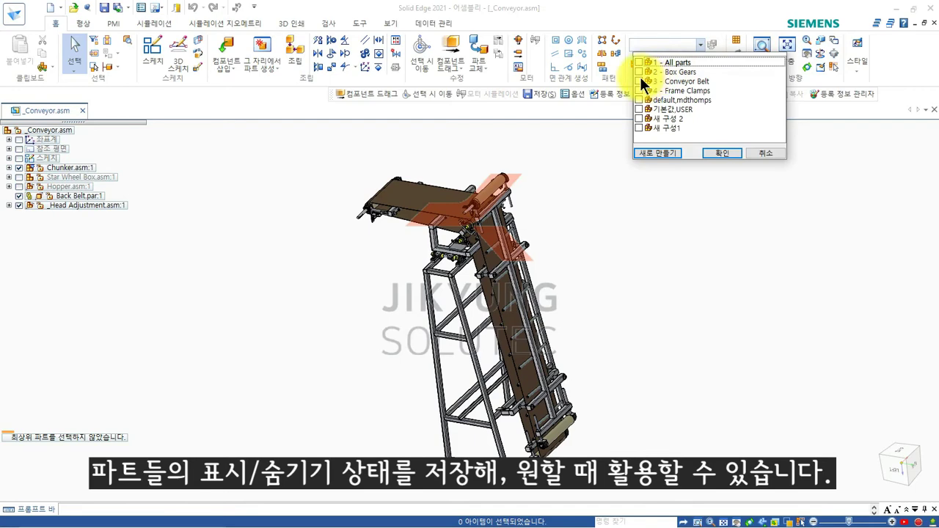
left_click(640, 71)
left_click(722, 151)
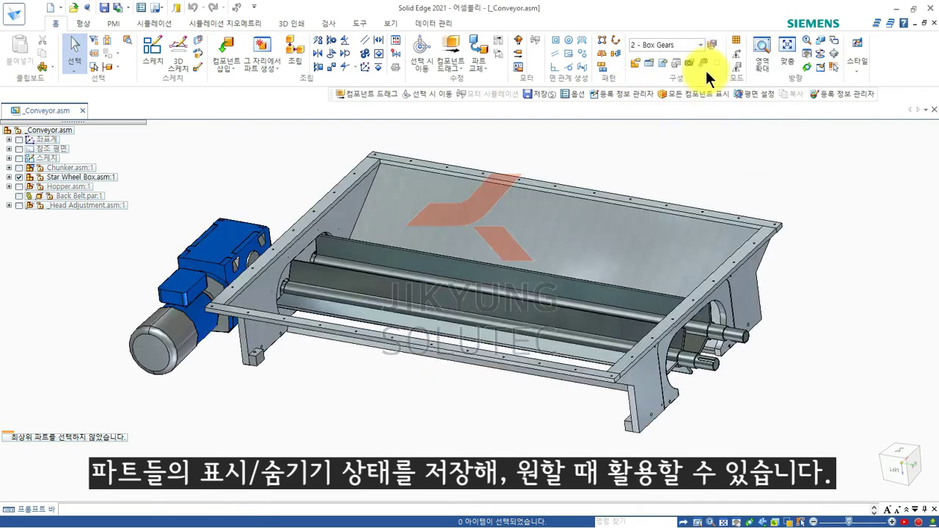
Step: Apply the 1 - All parts display configuration in place of 2 - Box Gears
left_click(701, 46)
left_click(642, 63)
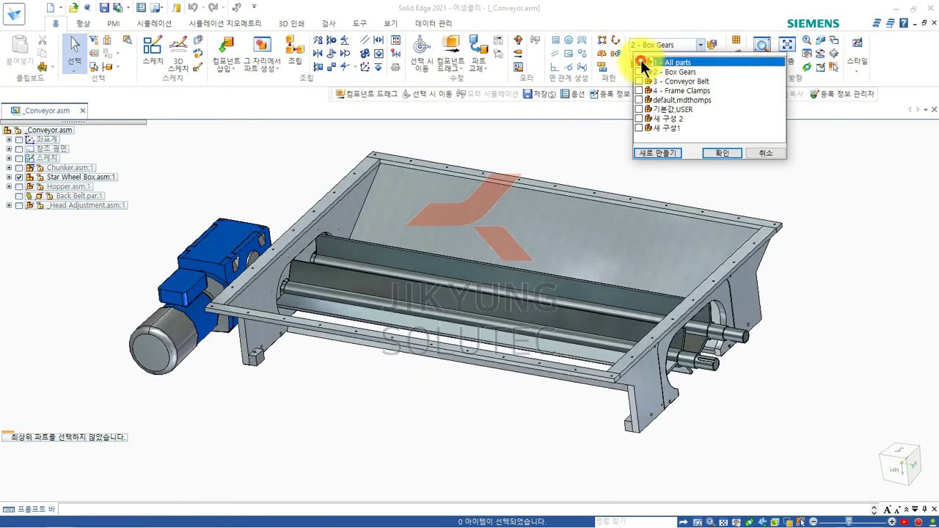
left_click(720, 154)
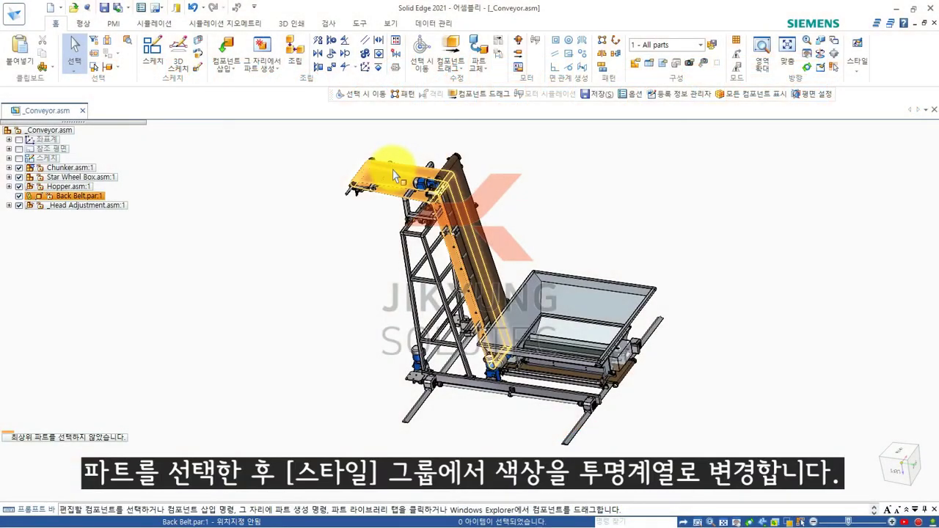
Step: Set the face style of Back Belt.par to Black (glass) and clear the selection
left_click(392, 174)
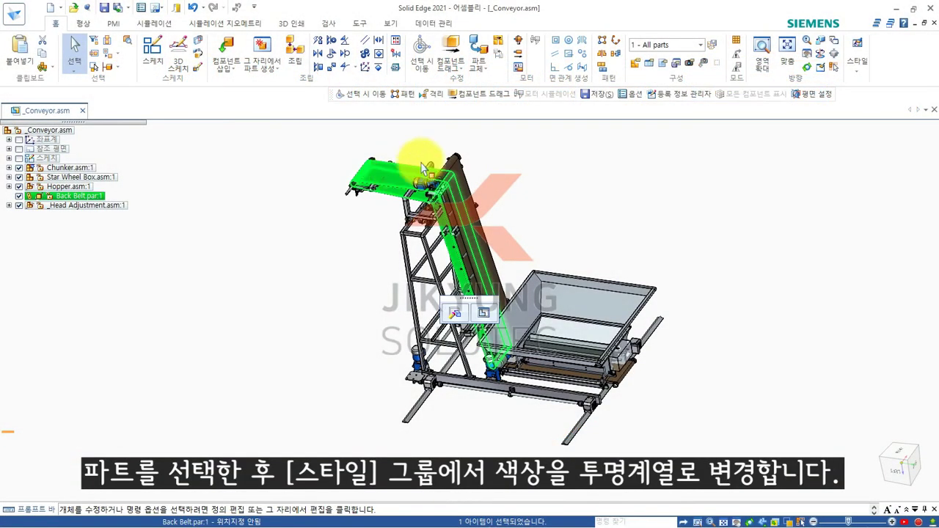
left_click(859, 71)
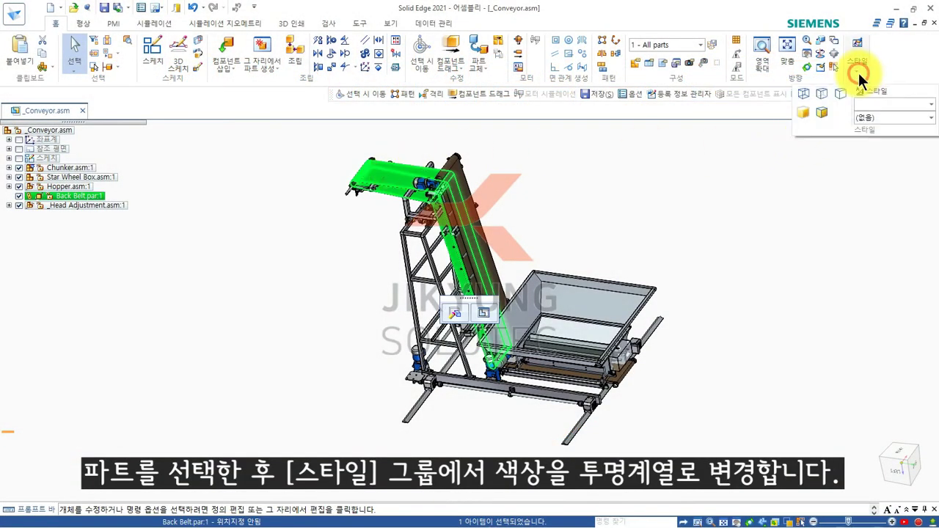
left_click(929, 118)
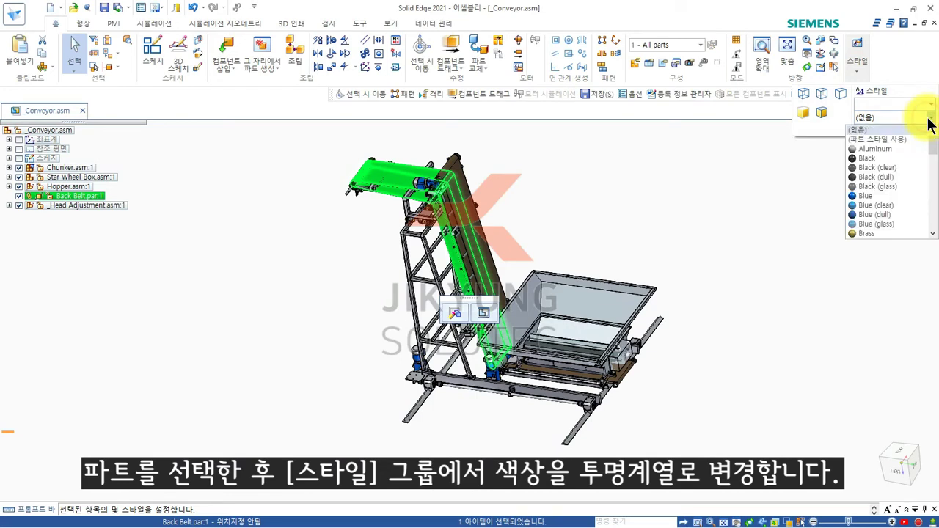
left_click(888, 185)
left_click(506, 189)
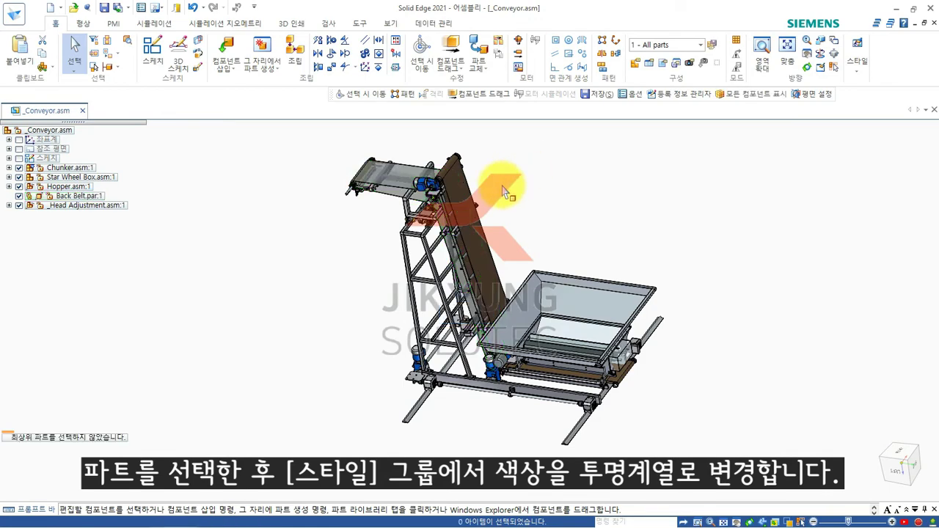
Step: Set the face style of 3048 TOP BELT.par on the inclined conveyor to Blue (glass) and clear the selection
scroll(503, 190, "up", 3)
left_click(422, 179)
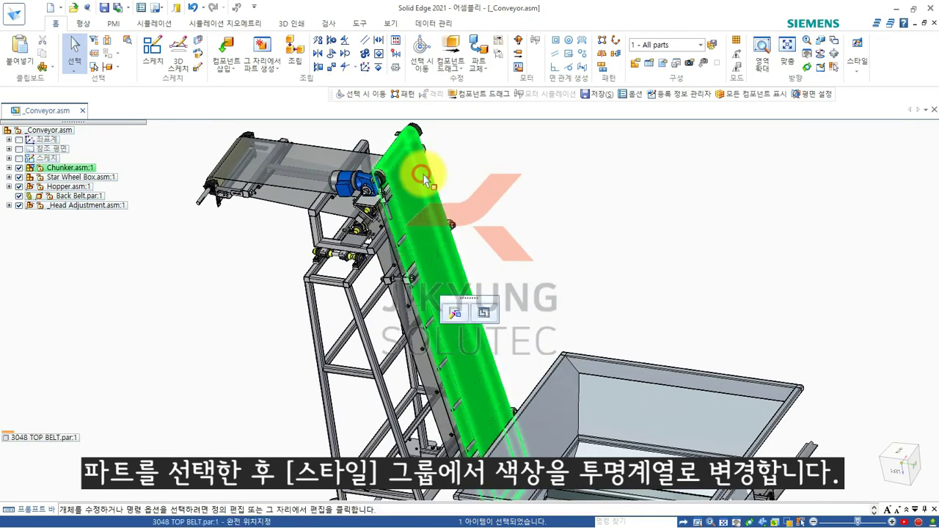
left_click(856, 70)
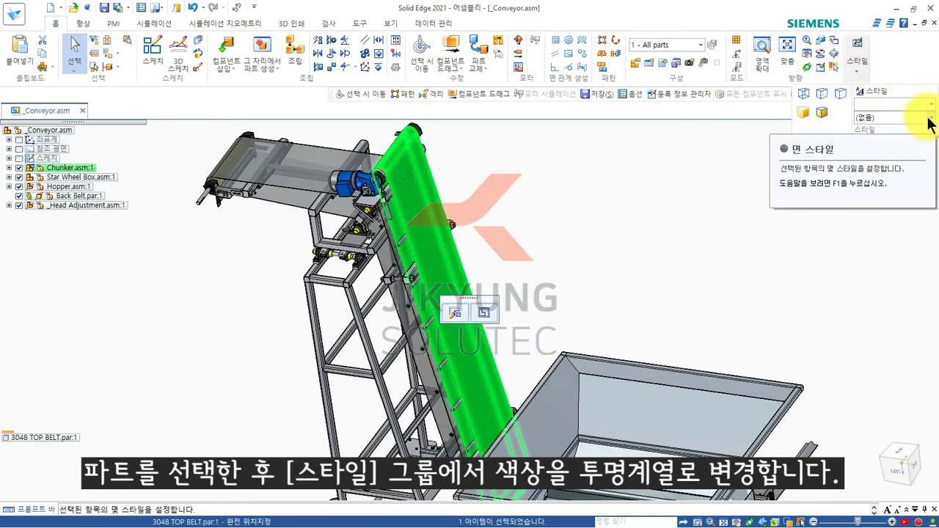
left_click(929, 118)
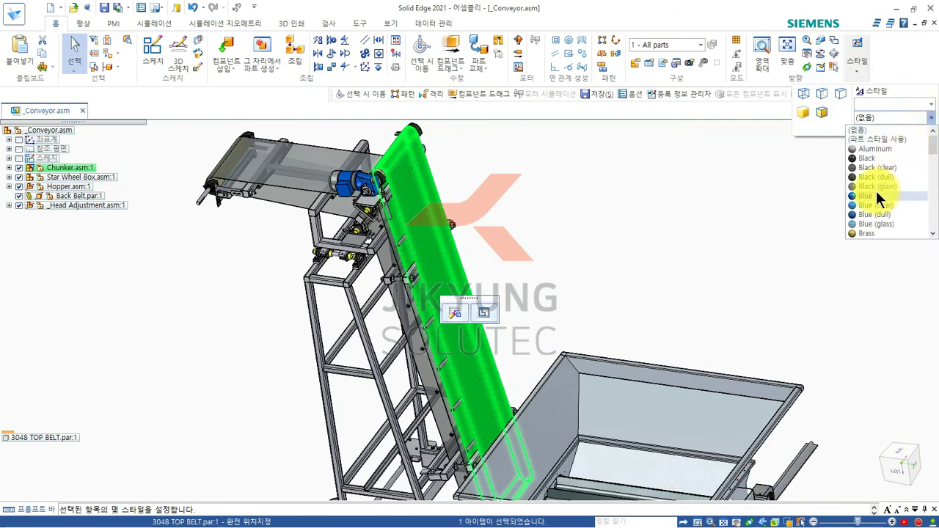
left_click(886, 223)
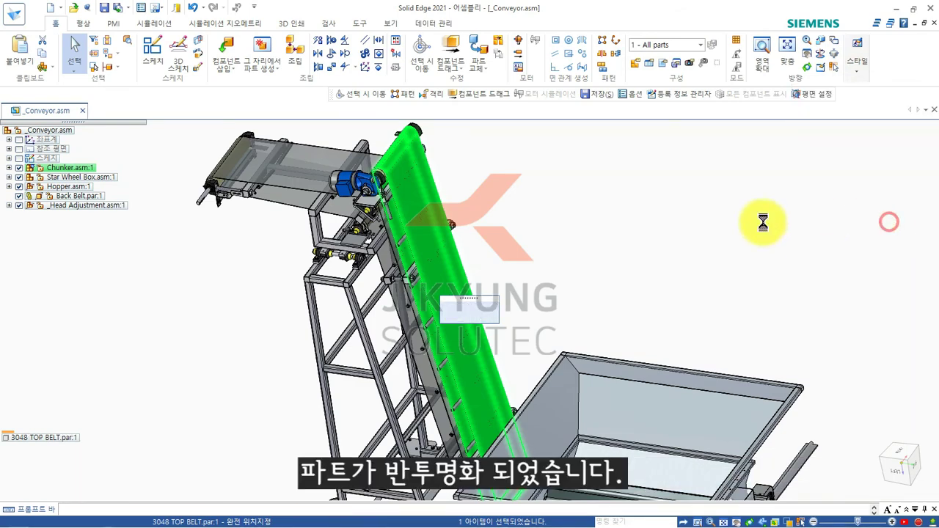
left_click(701, 233)
scroll(328, 128, "up", 3)
mouse_move(516, 202)
middle_mouse_down()
mouse_move(504, 204)
mouse_move(561, 192)
mouse_move(523, 196)
middle_mouse_up()
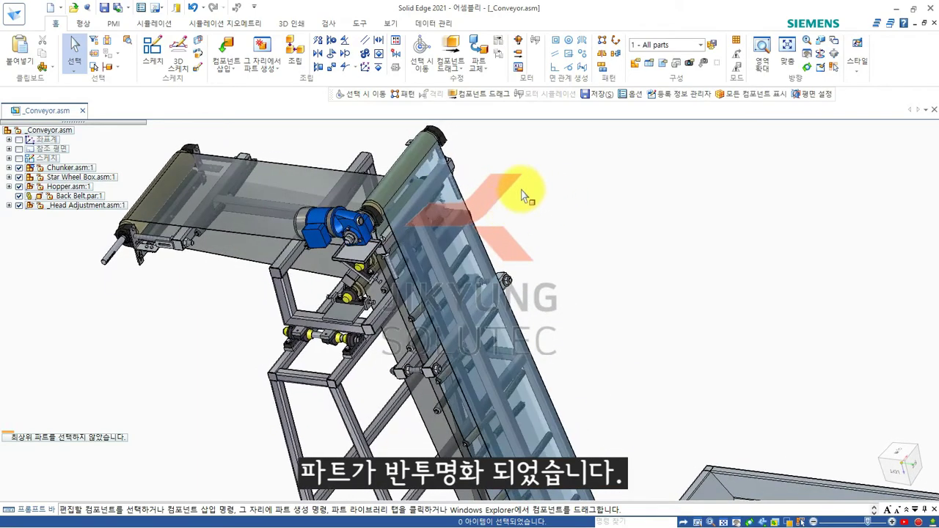
Step: Open 3048 TOP BELT.par for editing from the assembly, examine its original part colour, and close it to return to the assembly
left_click(465, 240)
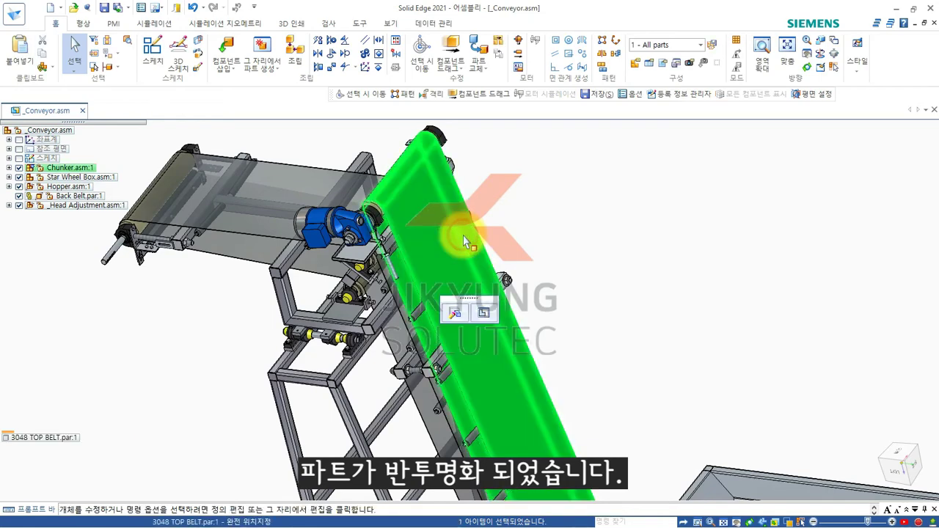
left_click(483, 312)
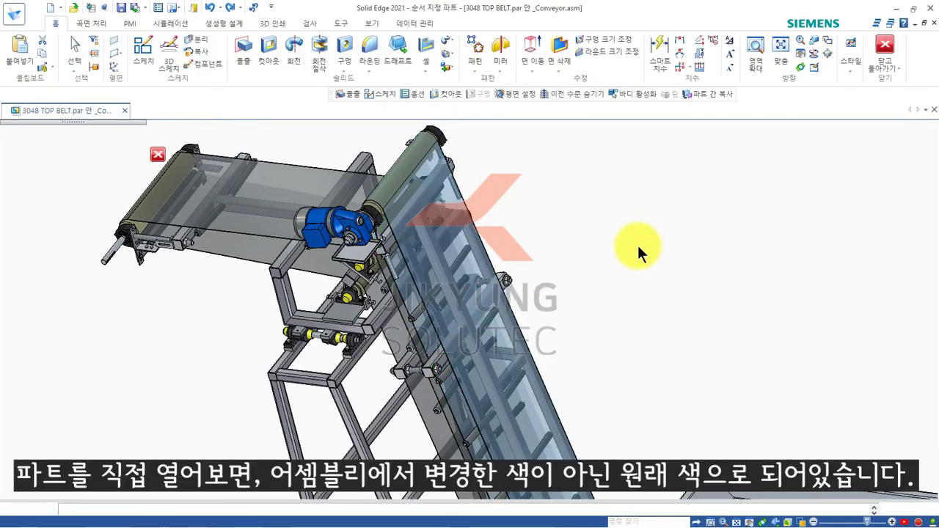
middle_click_drag(533, 229, 596, 211)
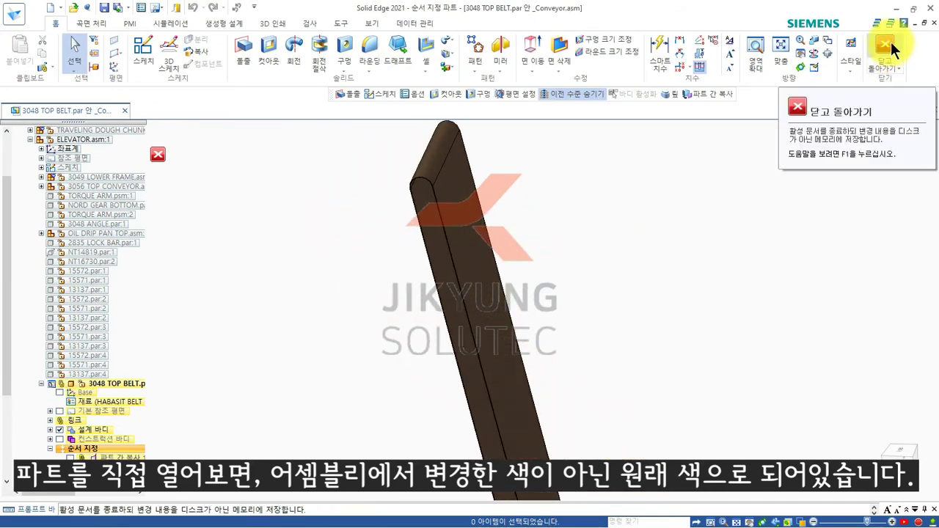
left_click(891, 43)
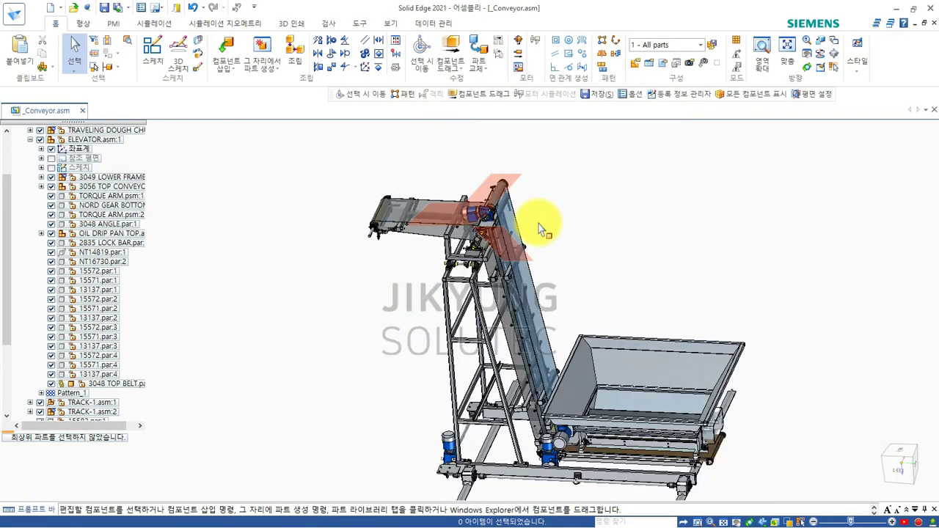
Step: Collapse the Chunker.asm branch and set the face style of Hopper.asm to a transparent green style, then clear the selection
middle_click_drag(566, 231, 480, 220)
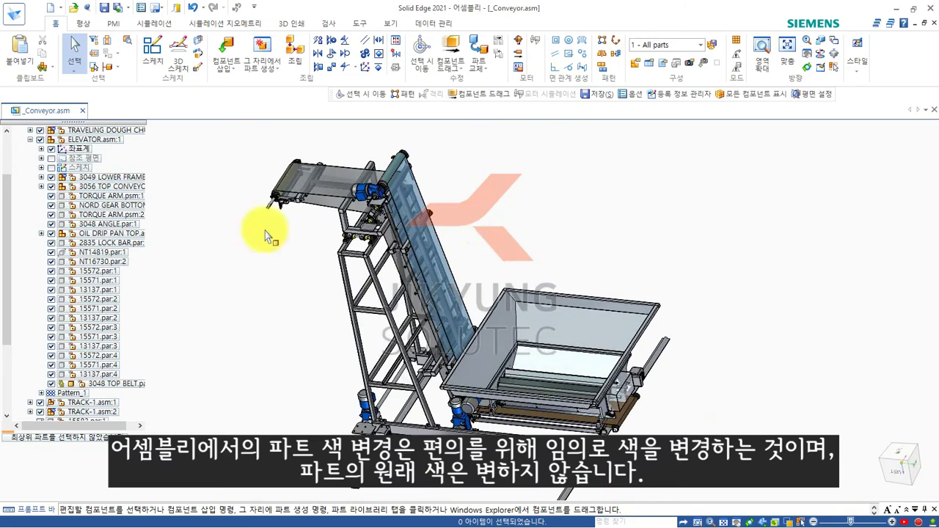
left_click_drag(7, 183, 7, 141)
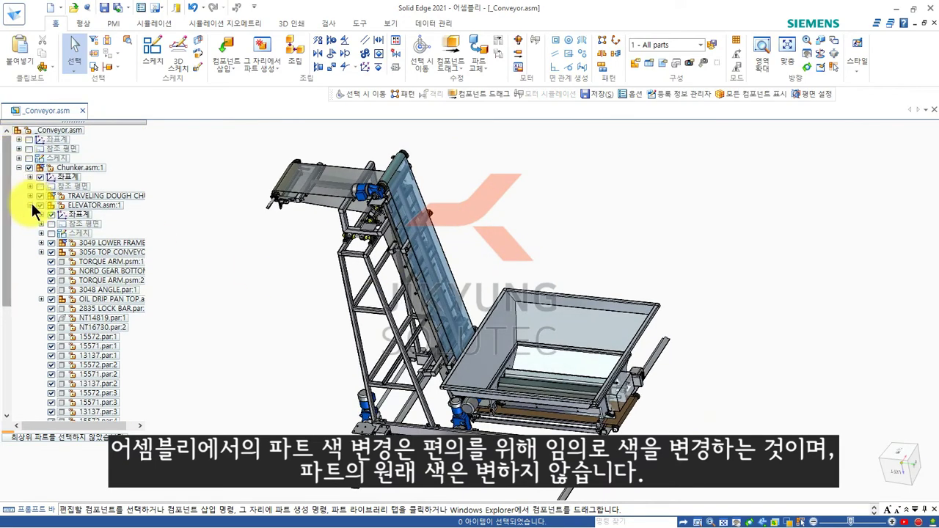
left_click(19, 168)
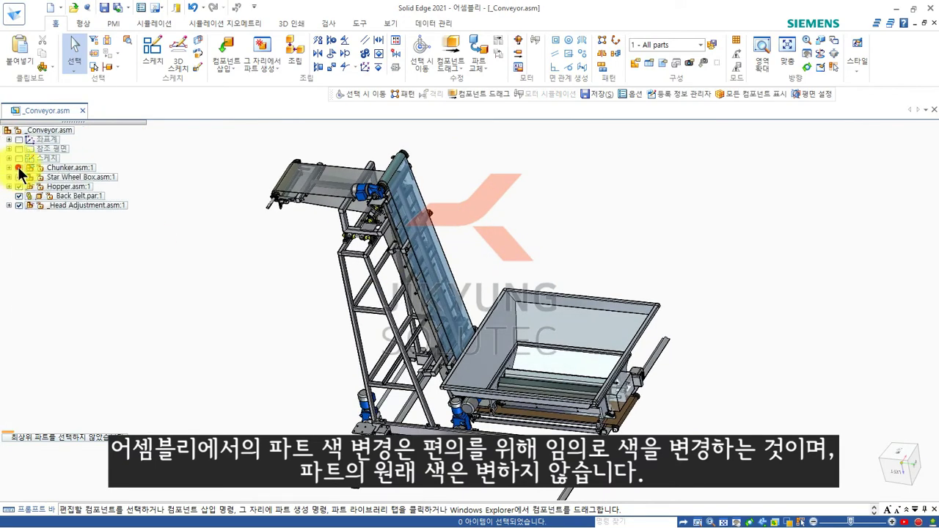
left_click(70, 187)
left_click(858, 74)
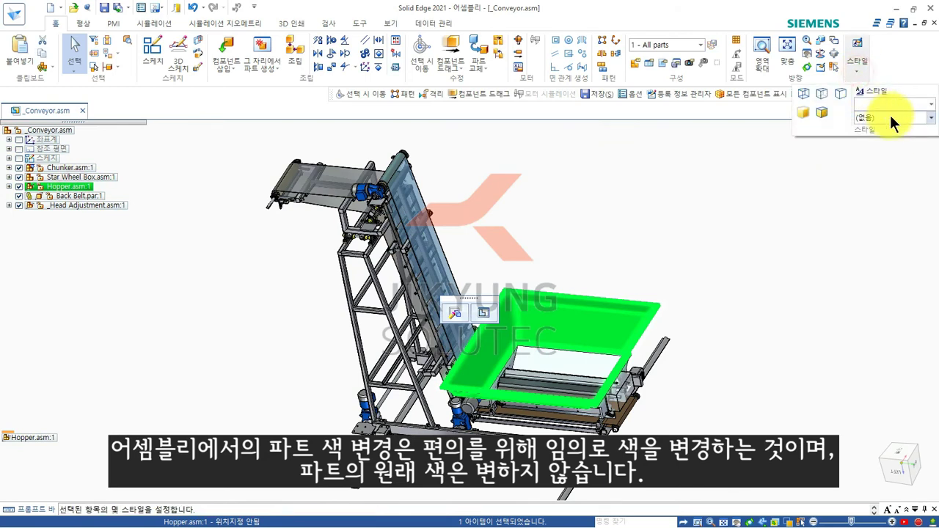
left_click(930, 118)
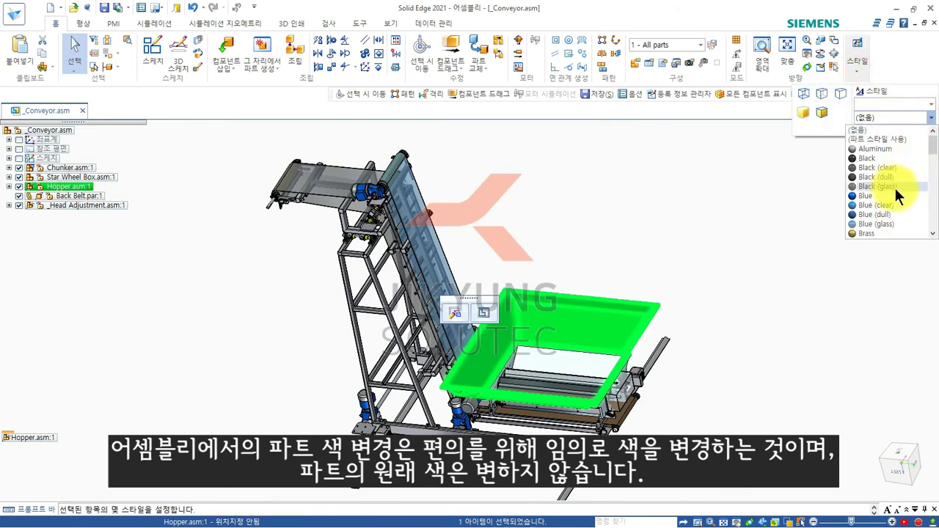
scroll(898, 194, "down", 4)
scroll(913, 172, "down", 4)
left_click(906, 158)
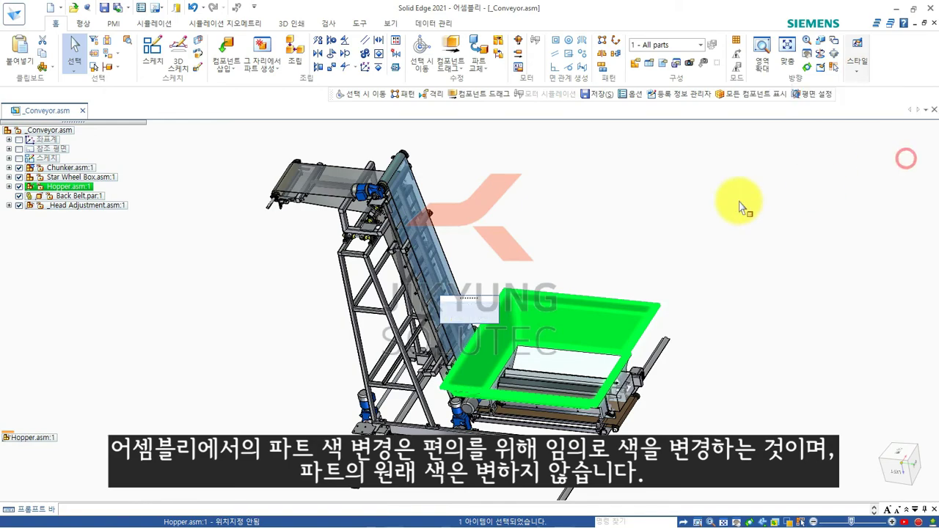
left_click(664, 244)
Step: Open END PLATE HOPPER.psm for editing from the assembly, examine its original part colour, and close it to return to the assembly
scroll(598, 409, "up", 4)
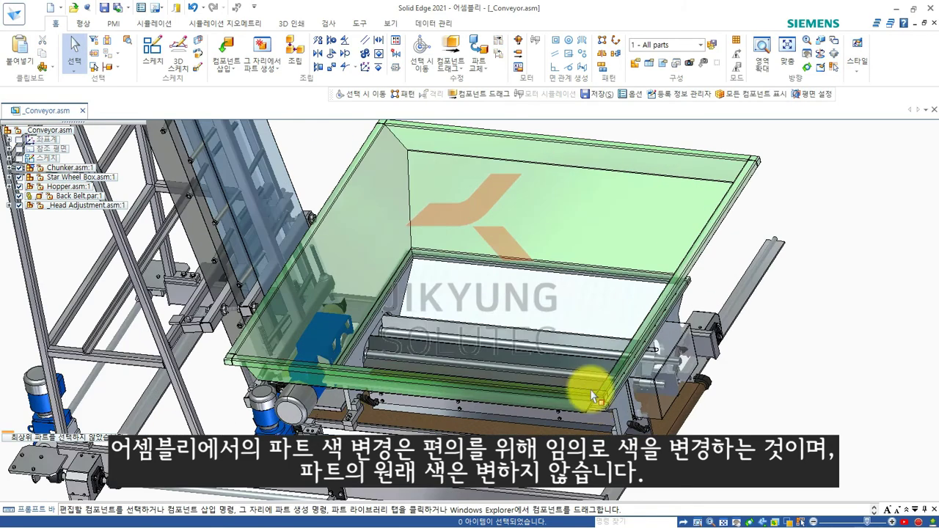
scroll(593, 408, "down", 3)
left_click(470, 259)
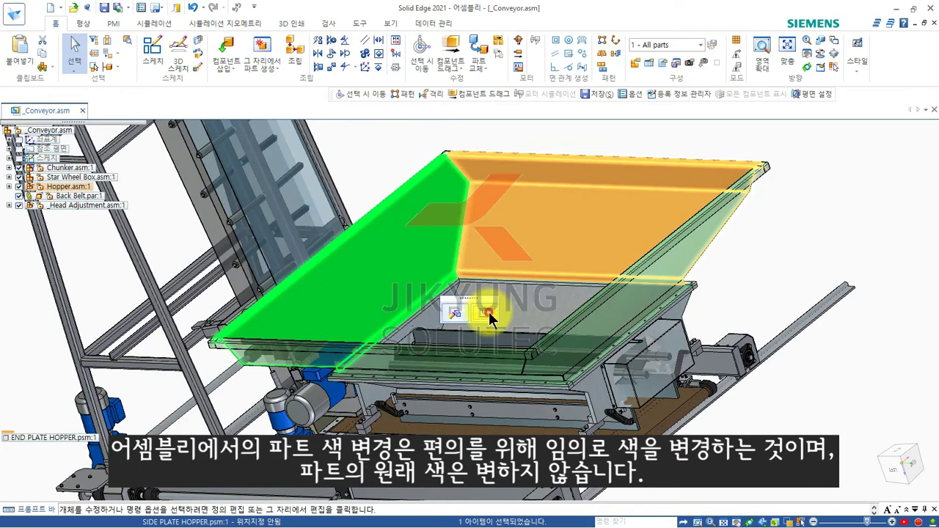
left_click(488, 312)
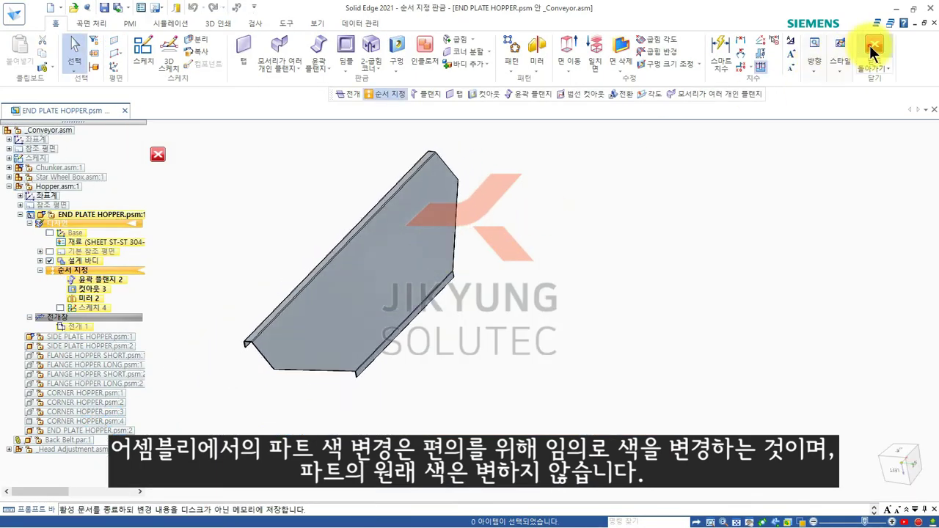
left_click(873, 48)
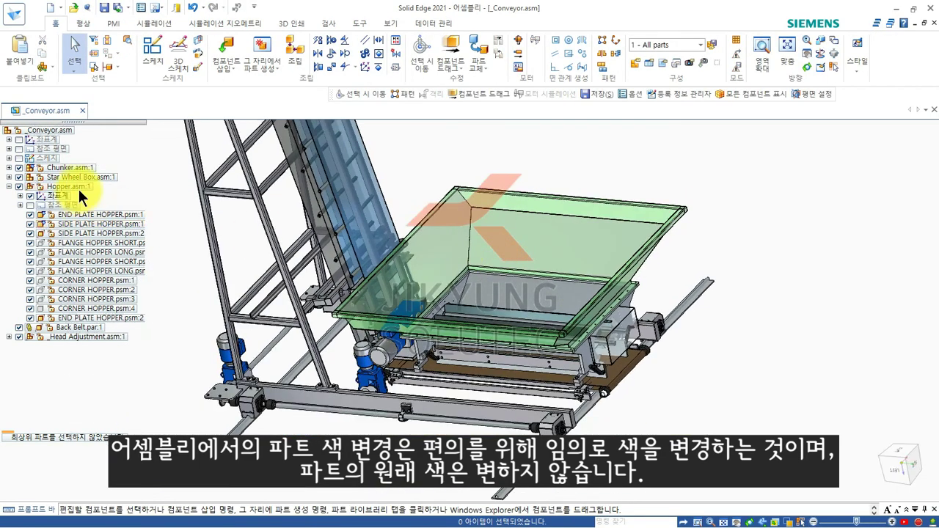
Step: Reset the face style of Hopper.asm to (없음) and clear the selection
left_click(78, 187)
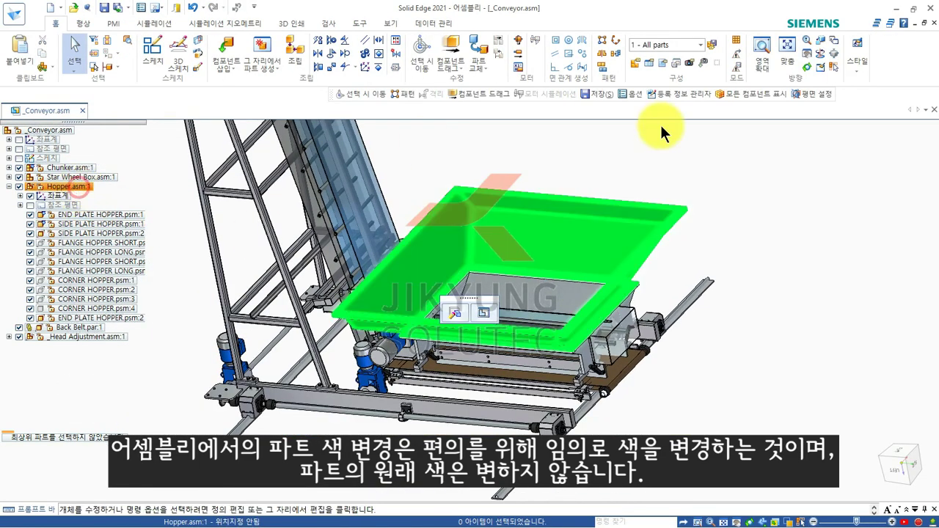
left_click(855, 61)
left_click(929, 118)
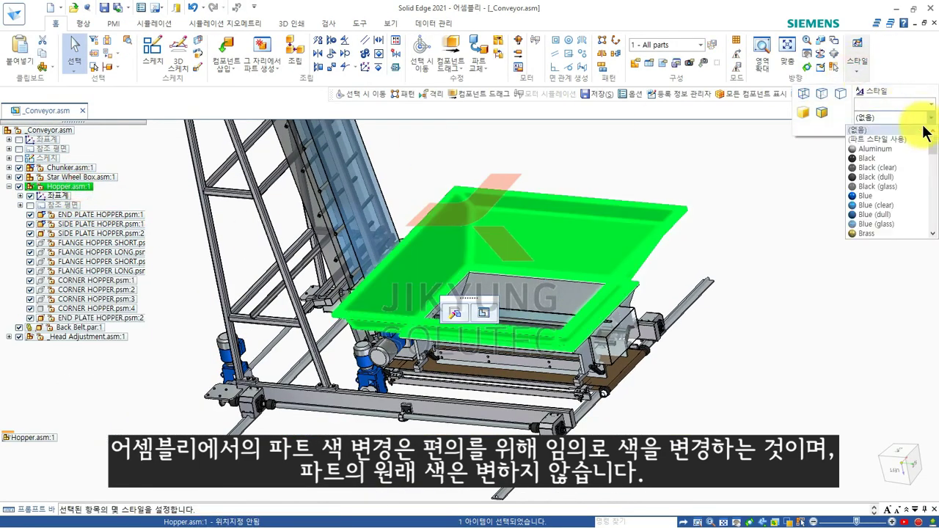
left_click(876, 132)
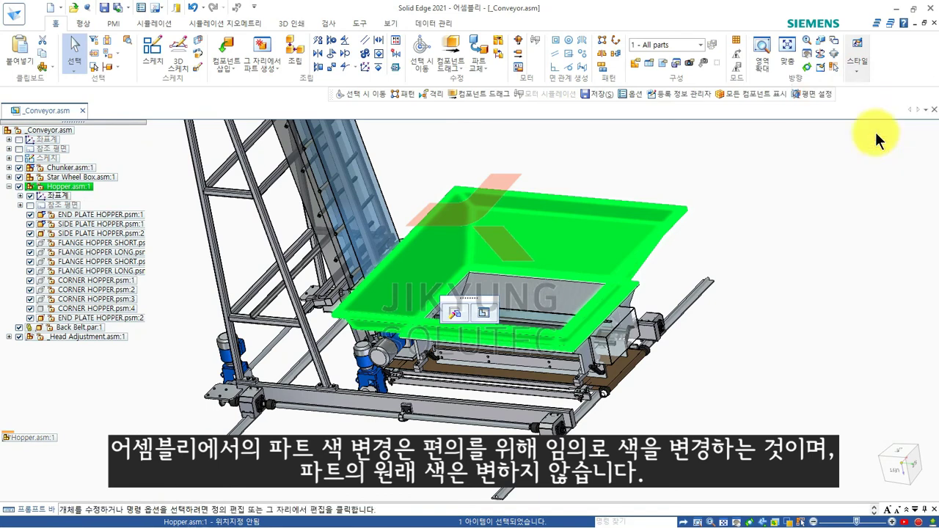
left_click(767, 187)
middle_click_drag(712, 168, 763, 290)
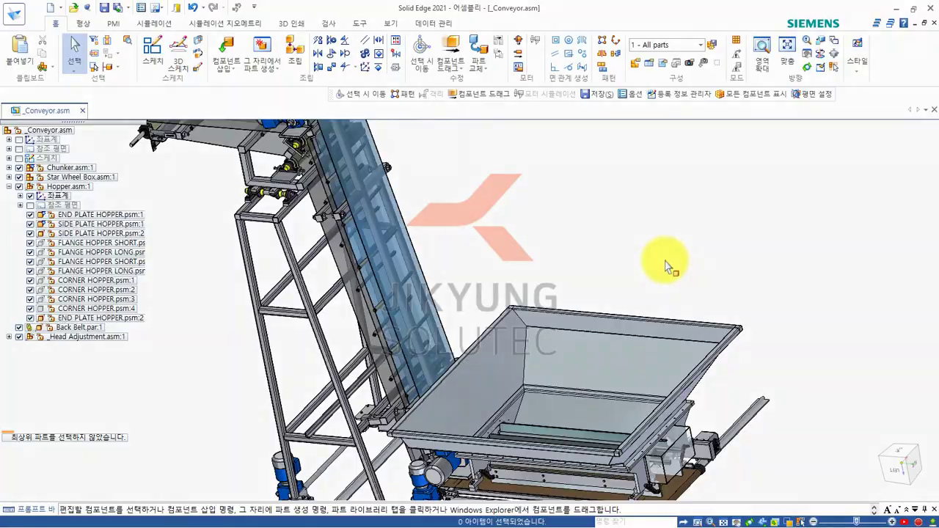